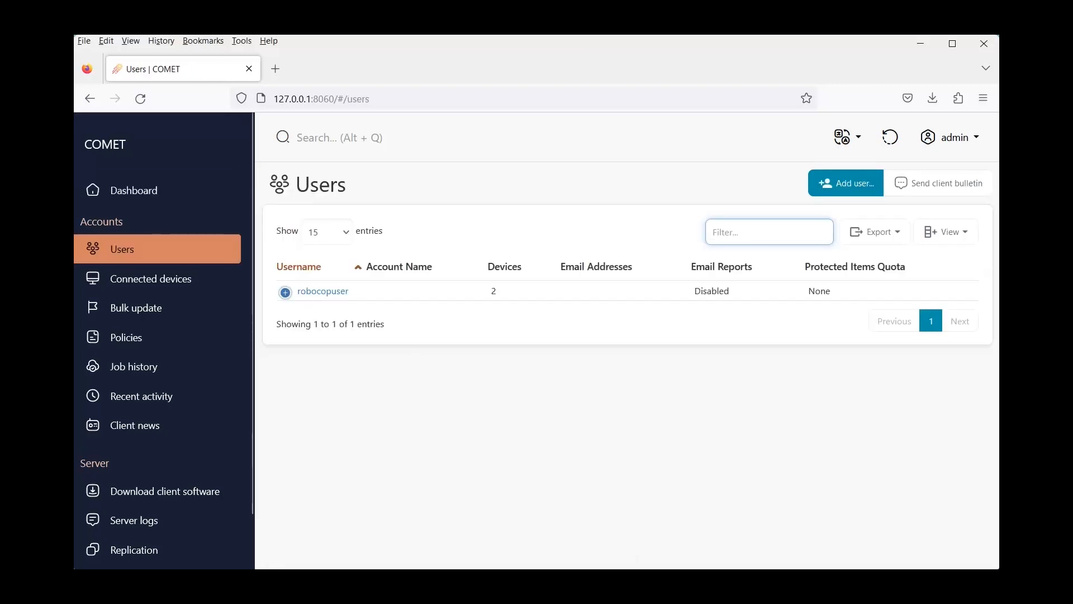
- Open robocopuser's protected items and start adding a new protected item for the first listed device
left_click(323, 291)
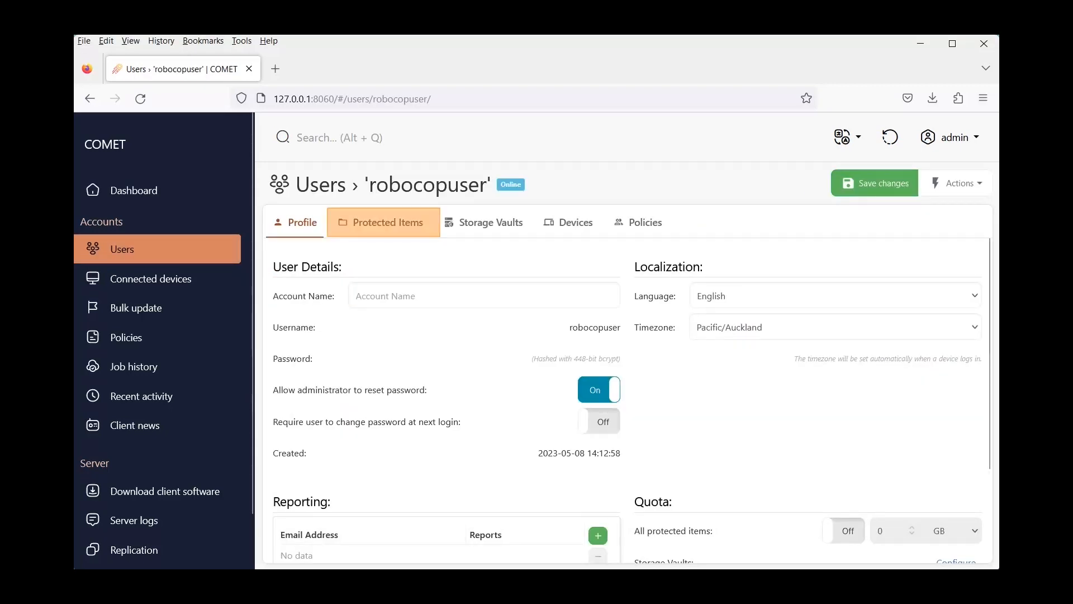
left_click(383, 222)
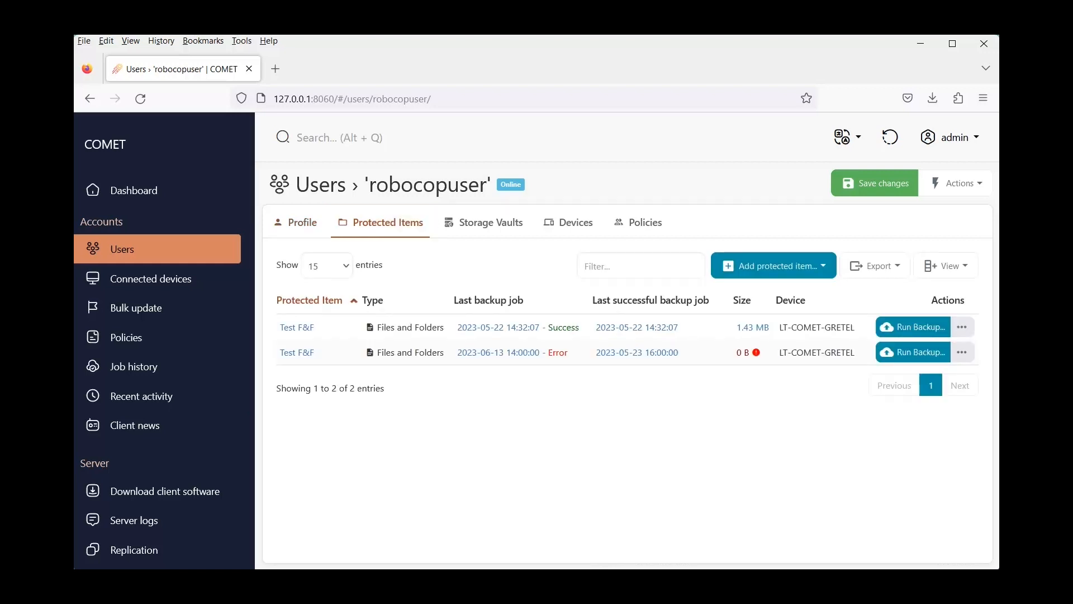
left_click(774, 265)
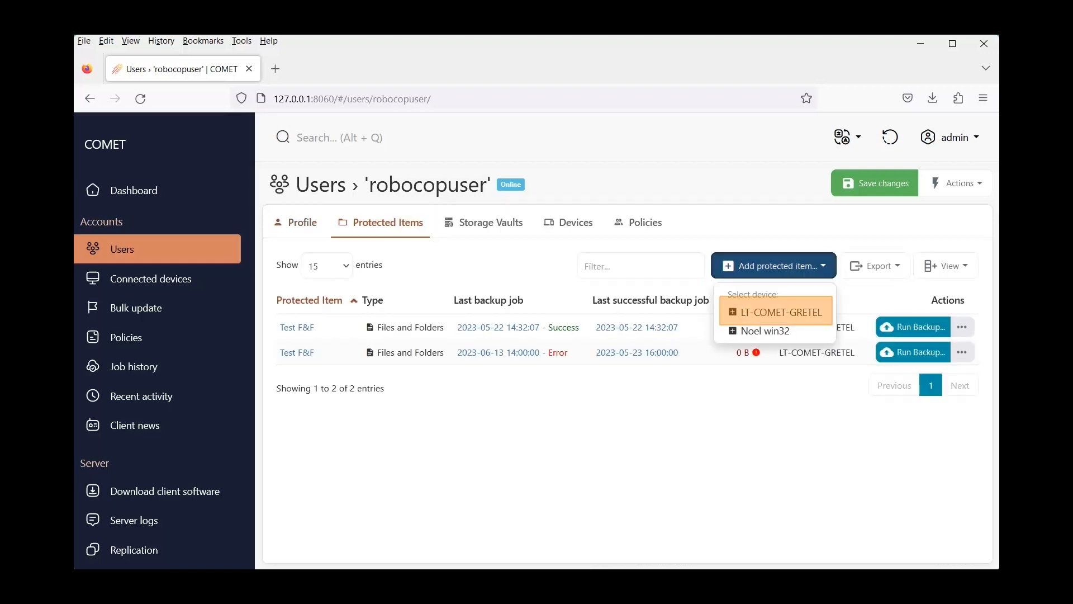
left_click(776, 312)
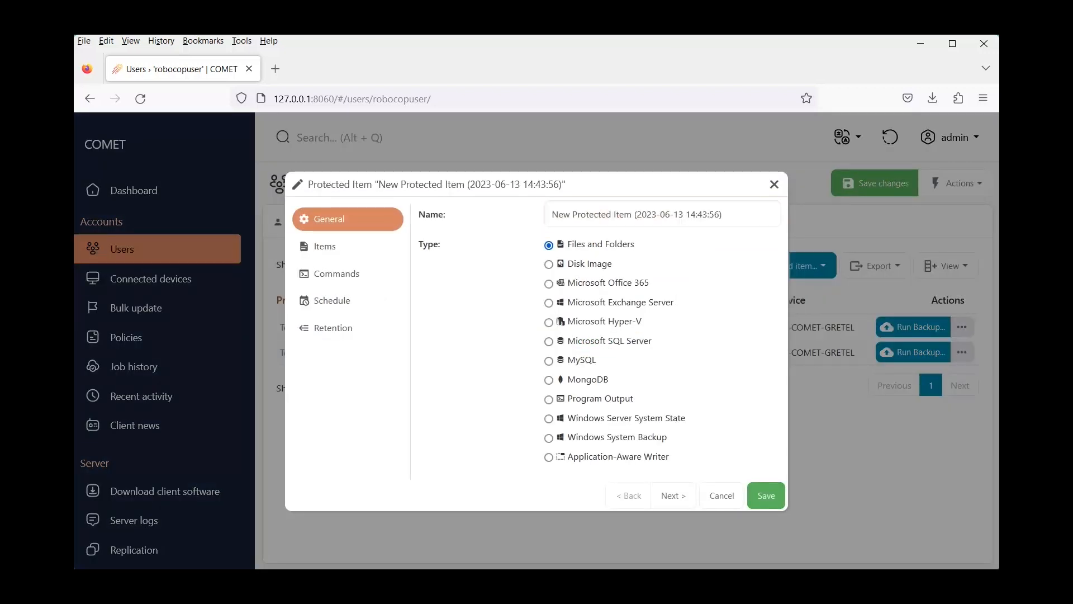
- Name the protected item "O365 Backup", set its type to Microsoft Office 365, and continue to the authentication settings
left_click(662, 214)
key("ctrl+a")
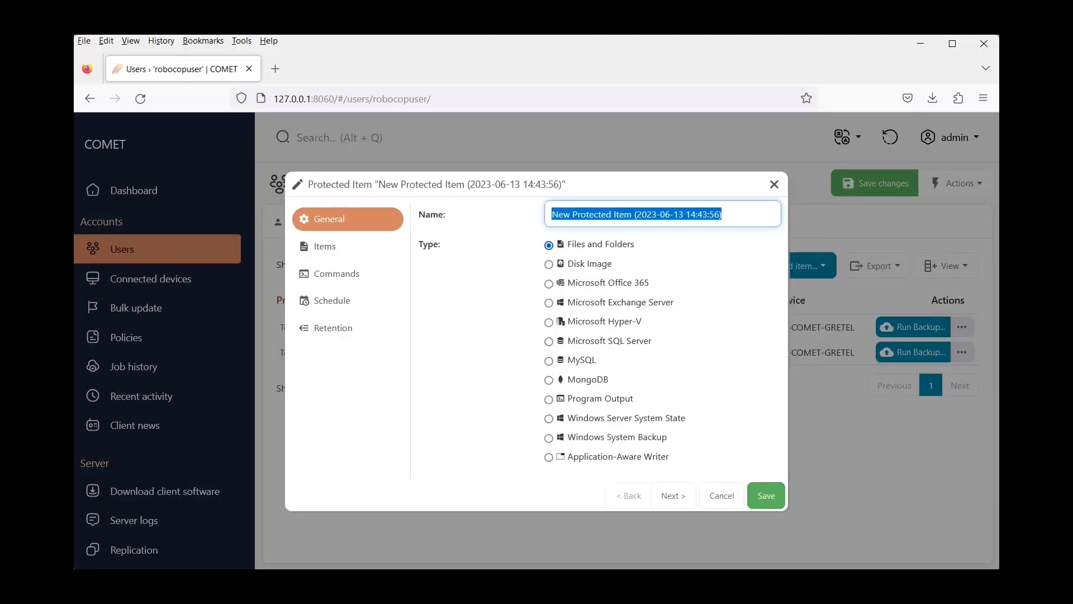
type("O365 Backup")
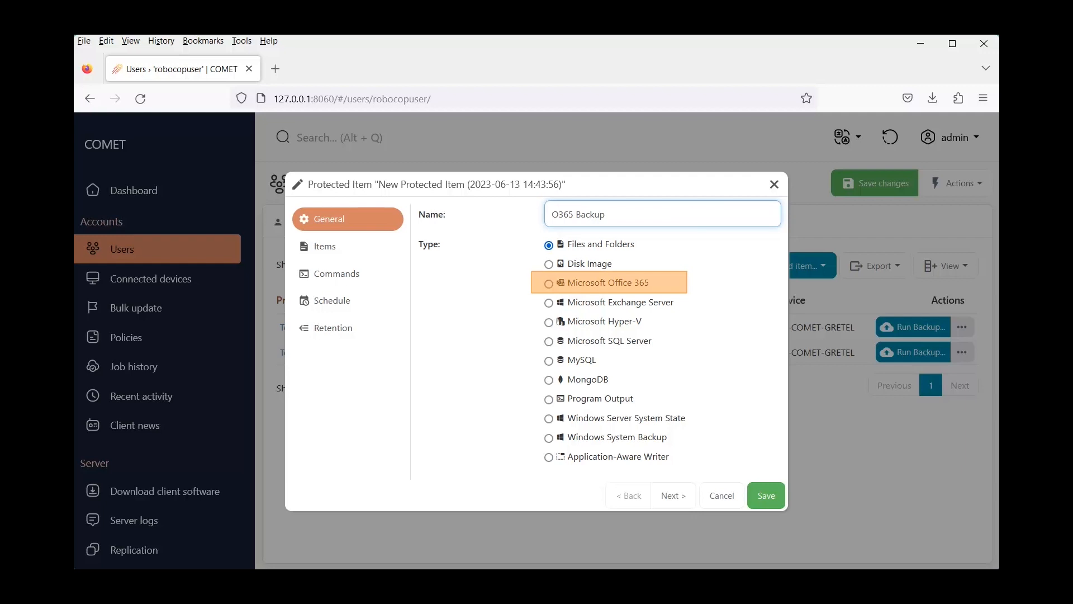
left_click(548, 284)
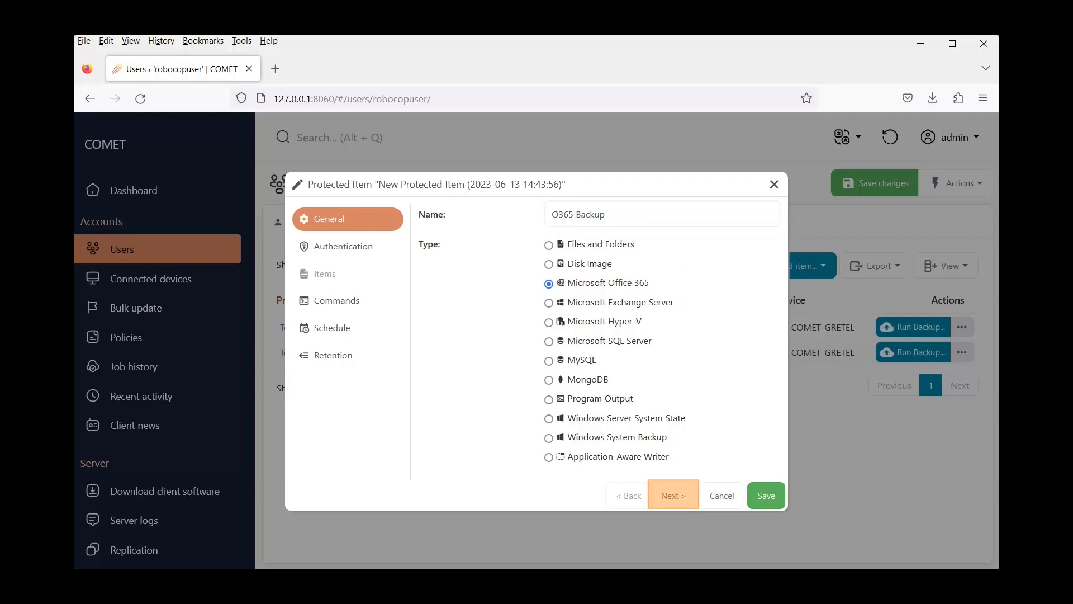
left_click(673, 495)
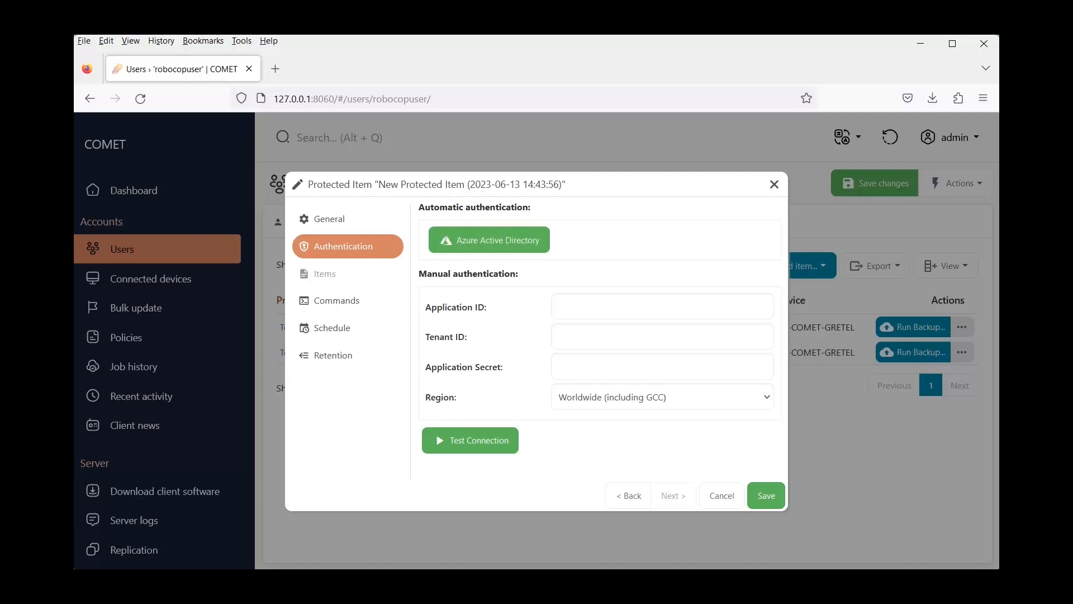
- Authenticate automatically through Azure Active Directory using the device code and account password, and test the protected item's connection
left_click(489, 239)
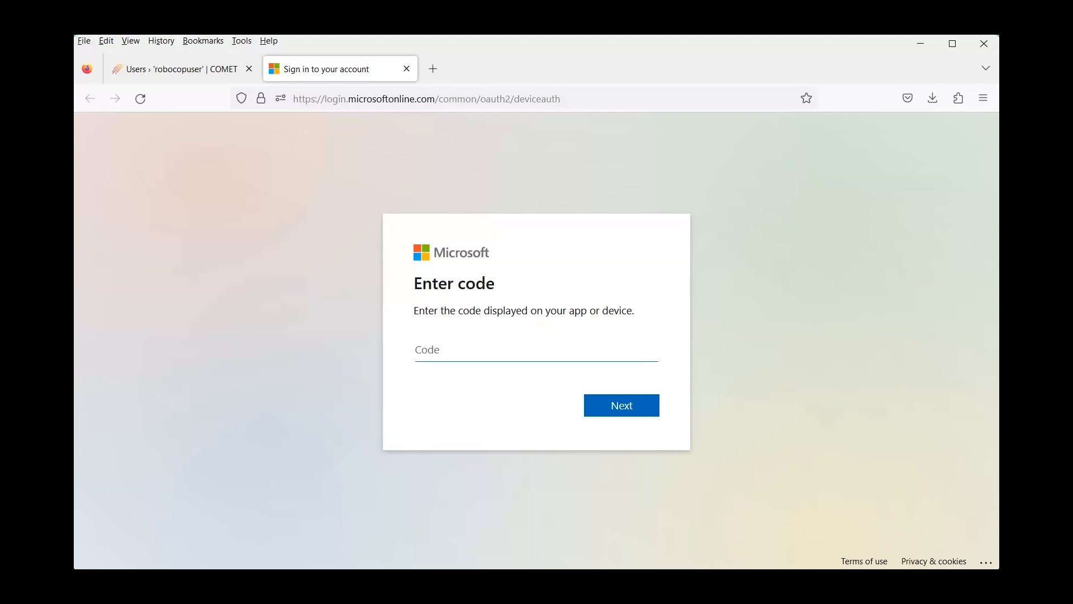
type("PGXPV4H77")
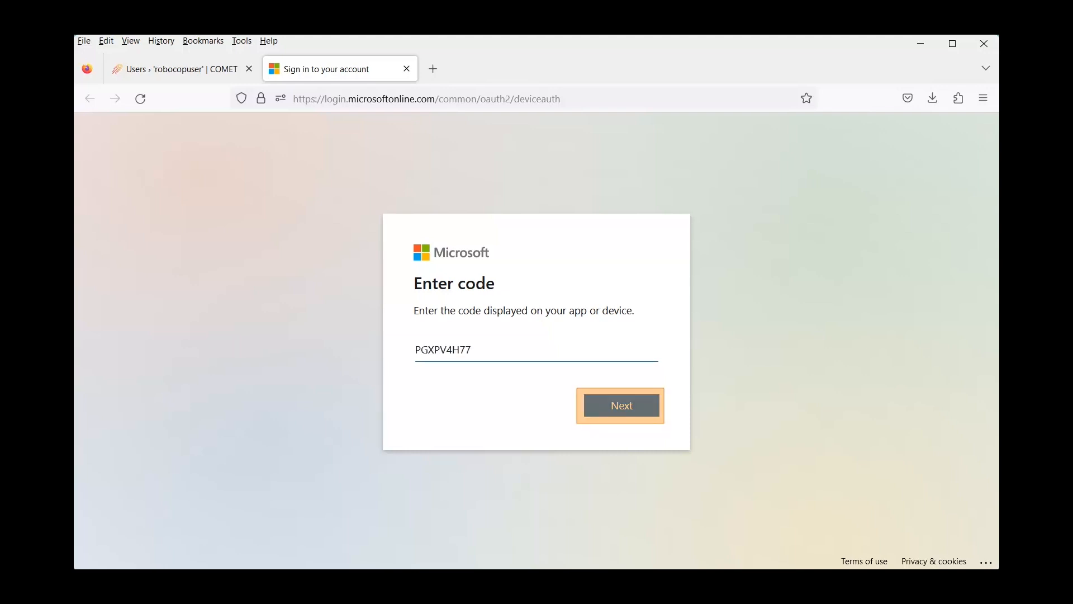
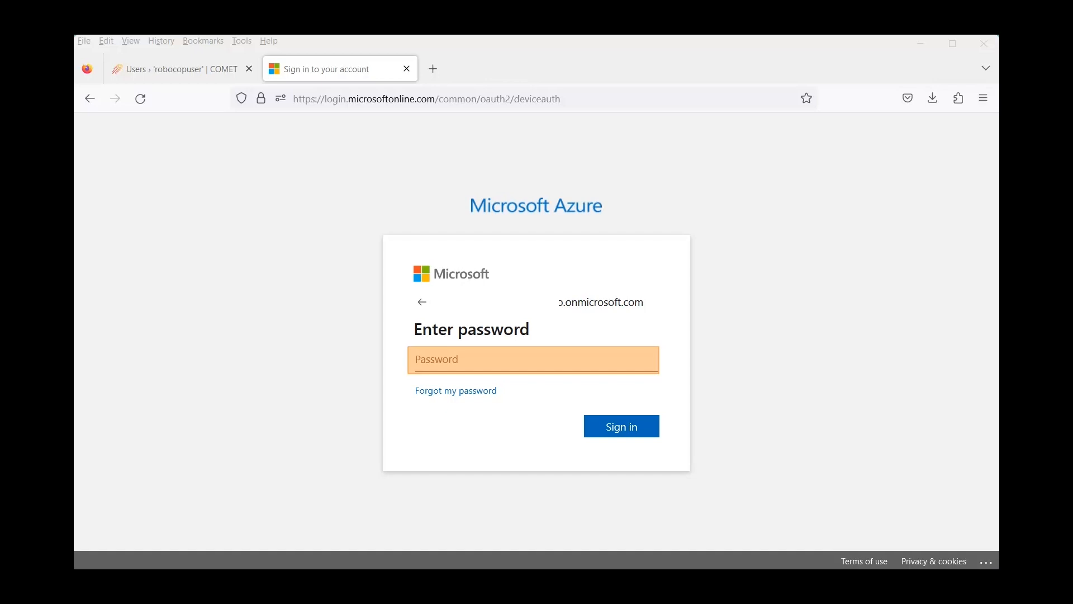
key("ctrl+v")
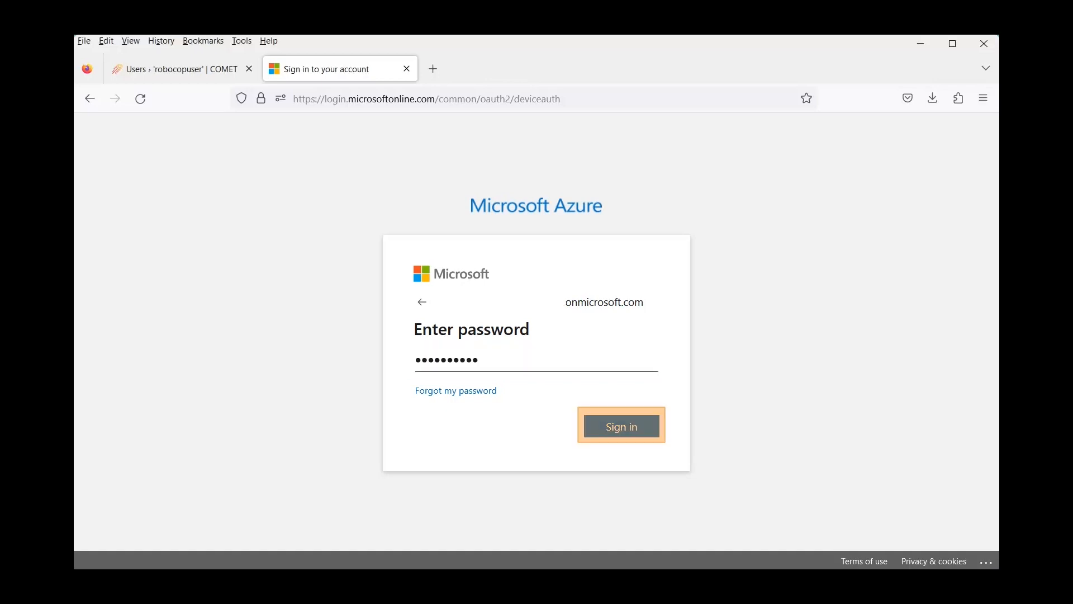
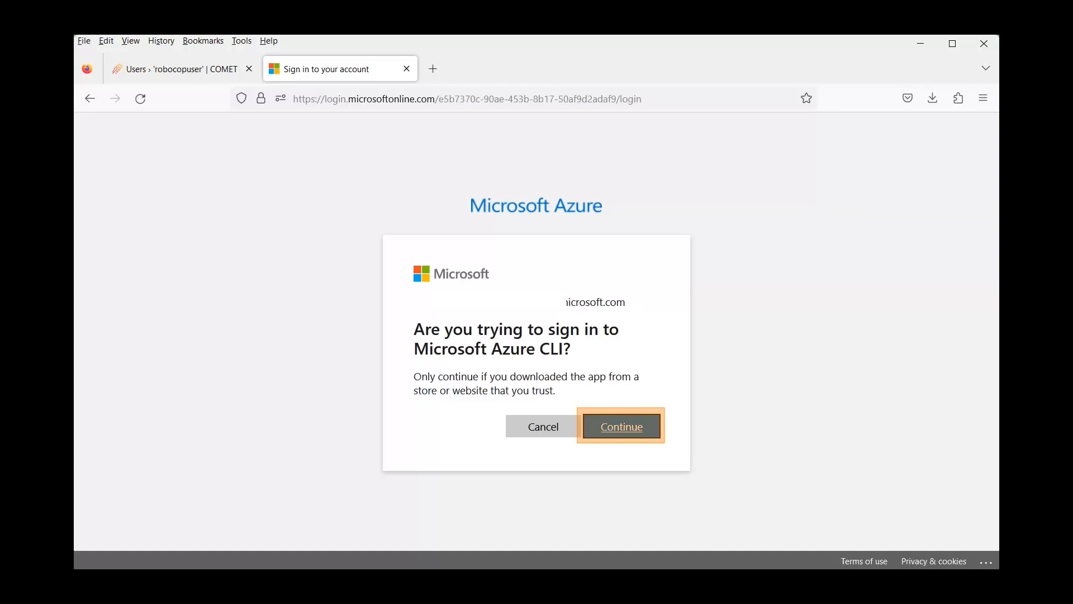
key("Return")
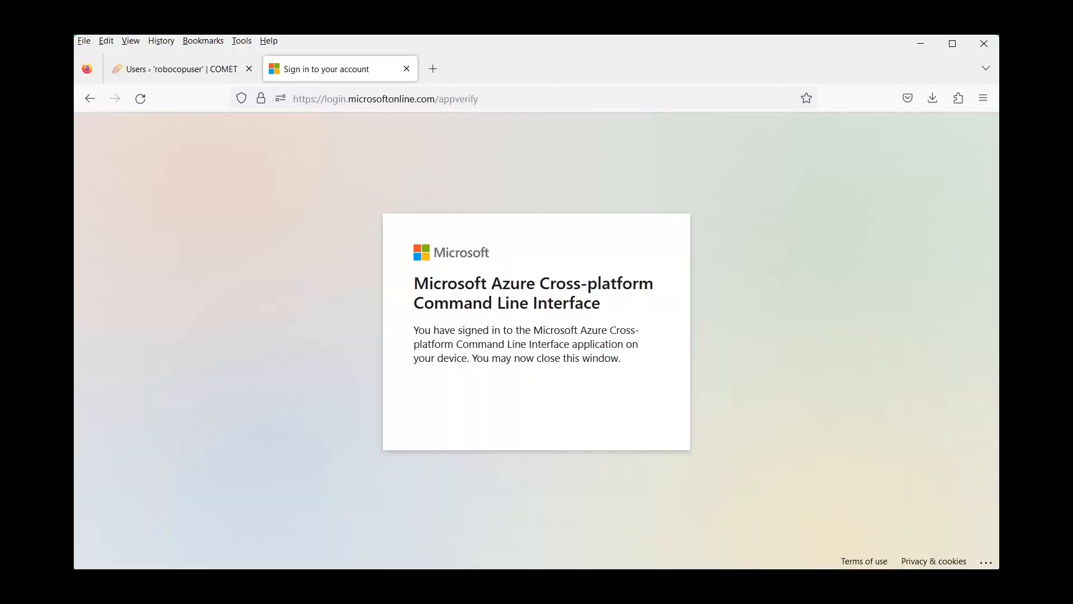
key("ctrl+Page_Up")
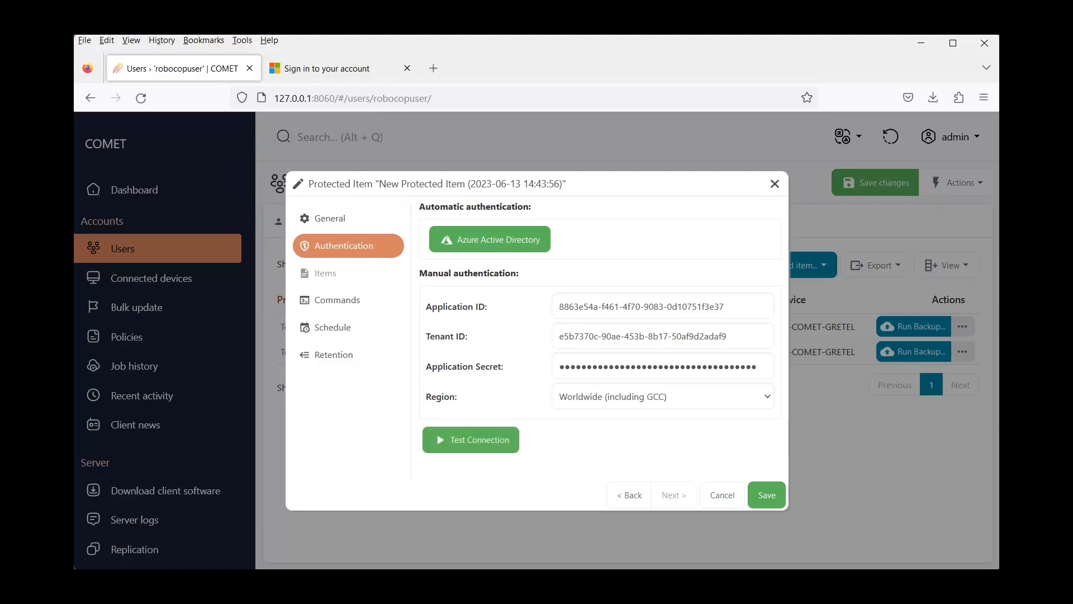
left_click(471, 440)
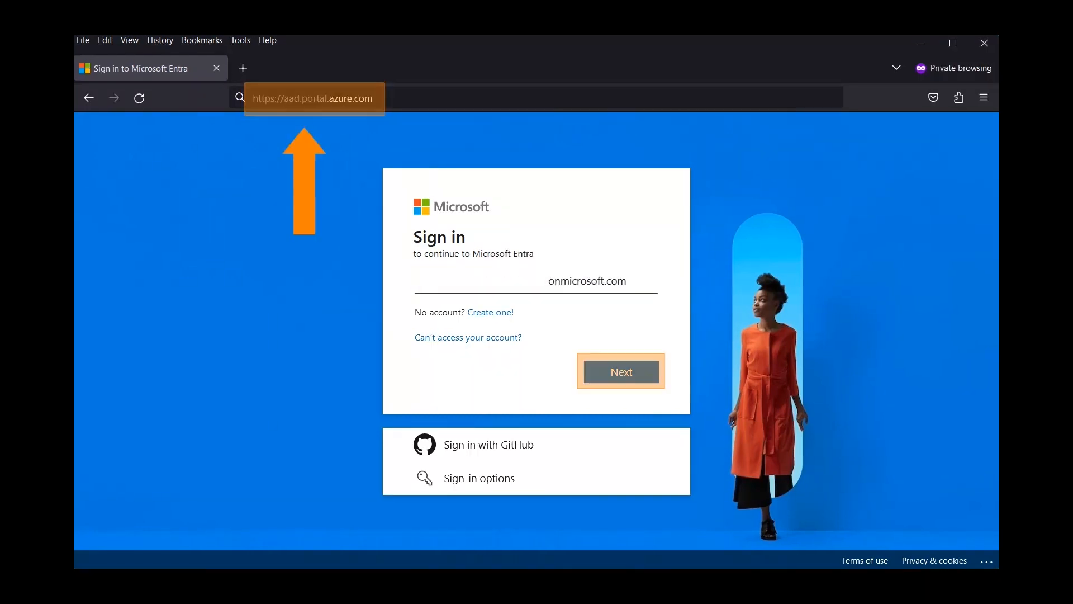
- Sign in to the Microsoft Entra admin center and register an application named with the owner's first name plus "Office 365 Backup Product"
key("Return")
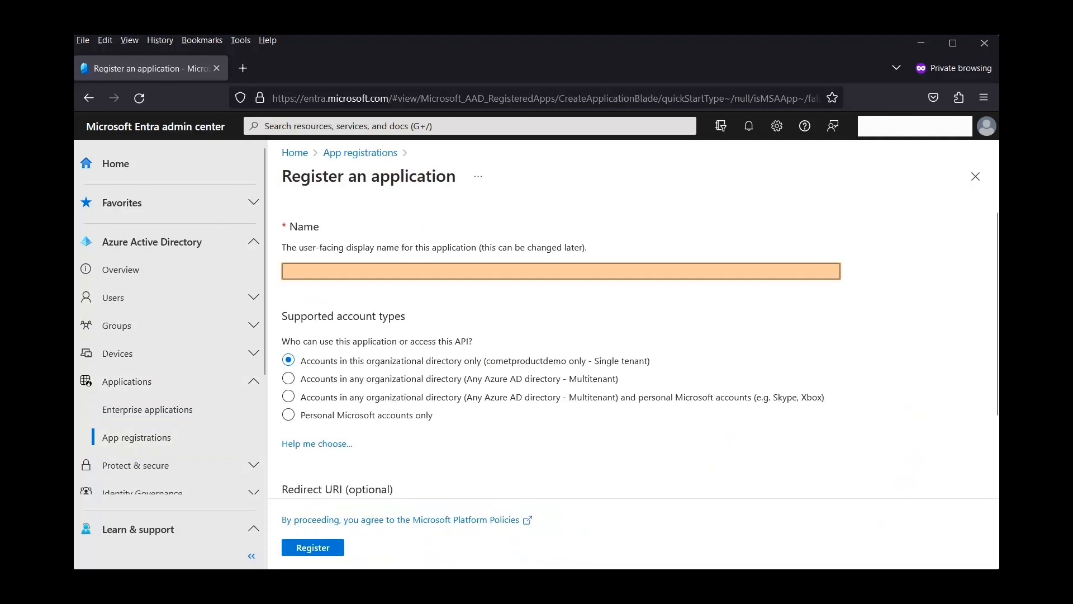
left_click(561, 271)
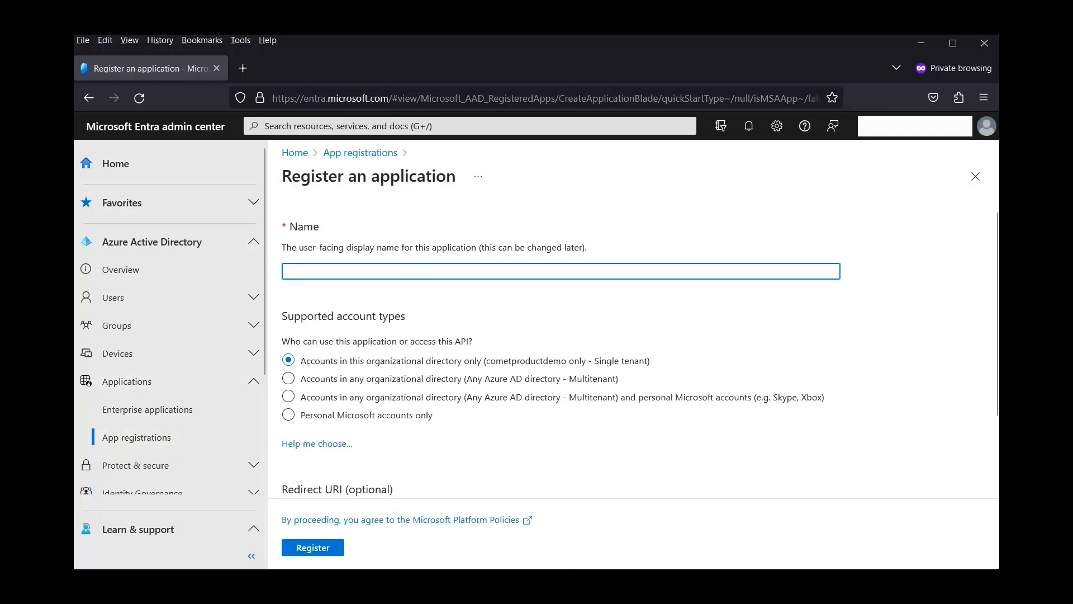
type("Gretel's Office 365 Backup Product")
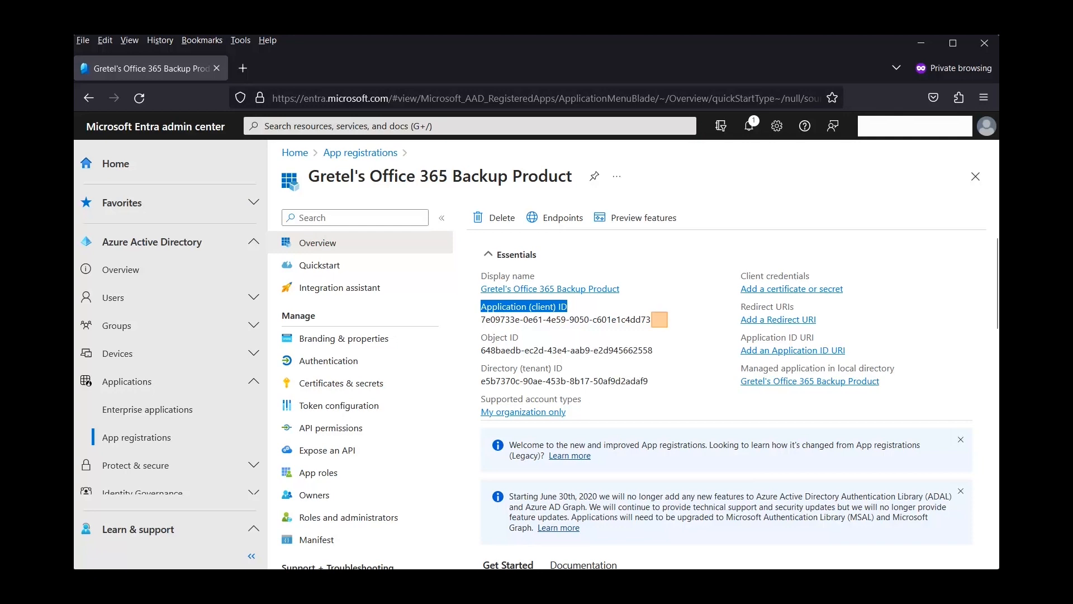
- Copy the registered application's client ID into the Application ID field of the Comet protected item's manual authentication
left_click(659, 319)
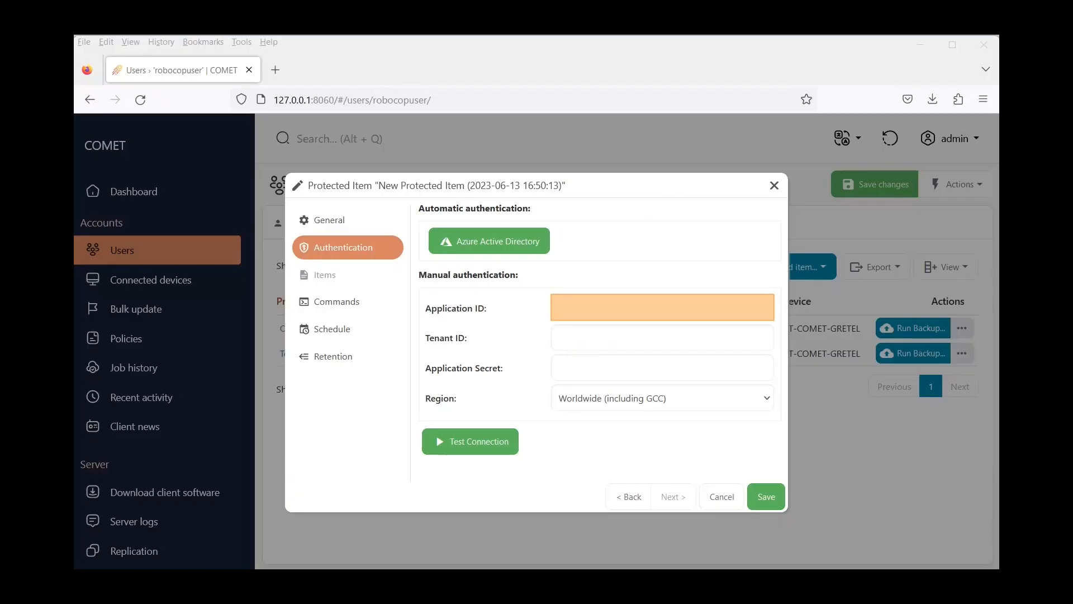
left_click(662, 307)
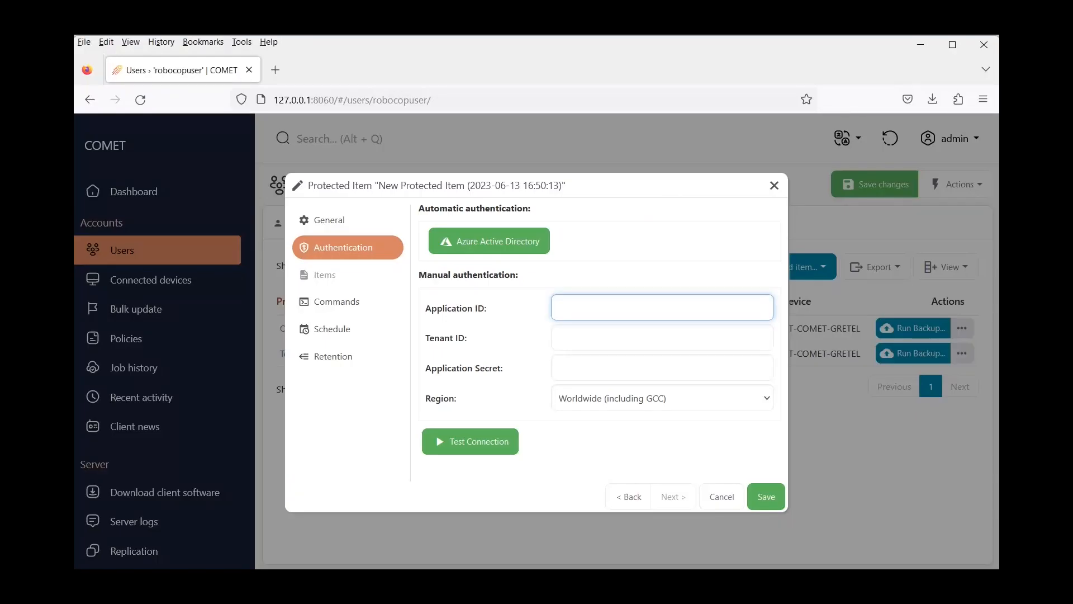
key("ctrl+v")
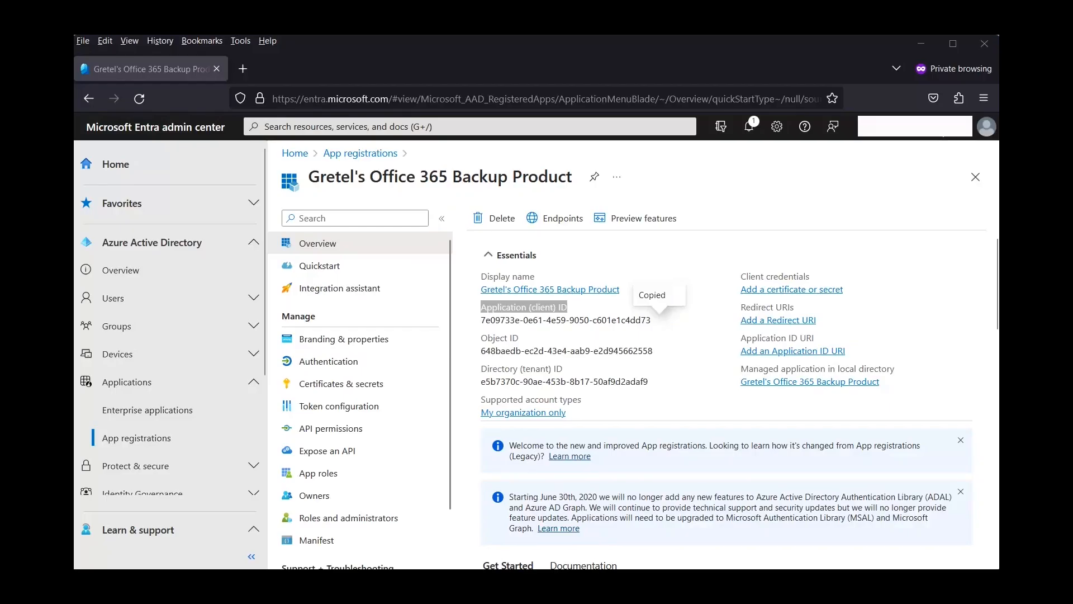
- Copy the directory (tenant) ID from the Entra application overview into the Comet protected item's Tenant ID field
left_click_drag(563, 369, 481, 369)
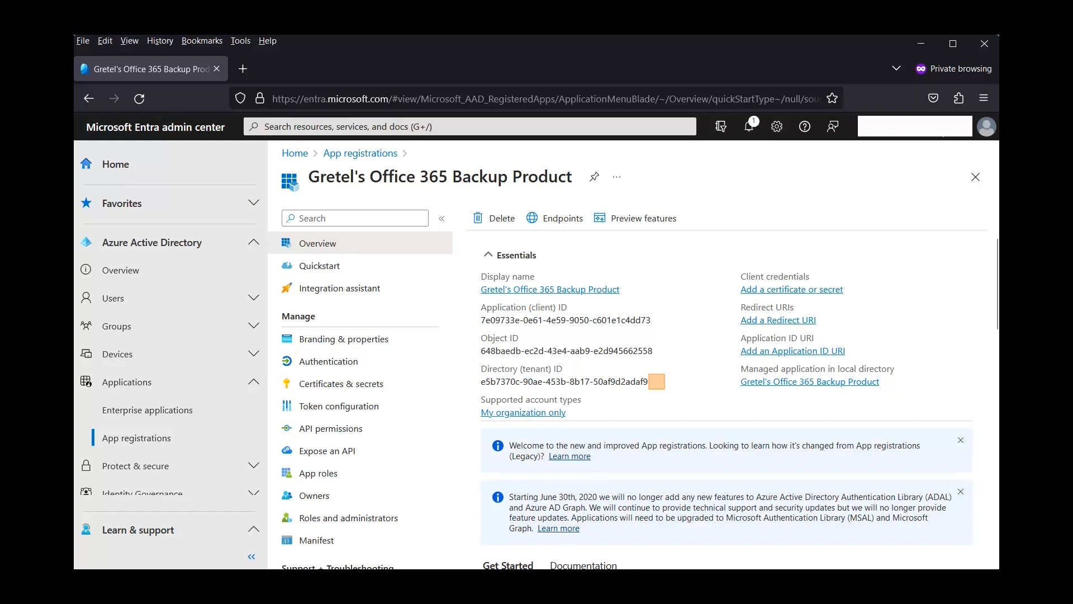
left_click(657, 381)
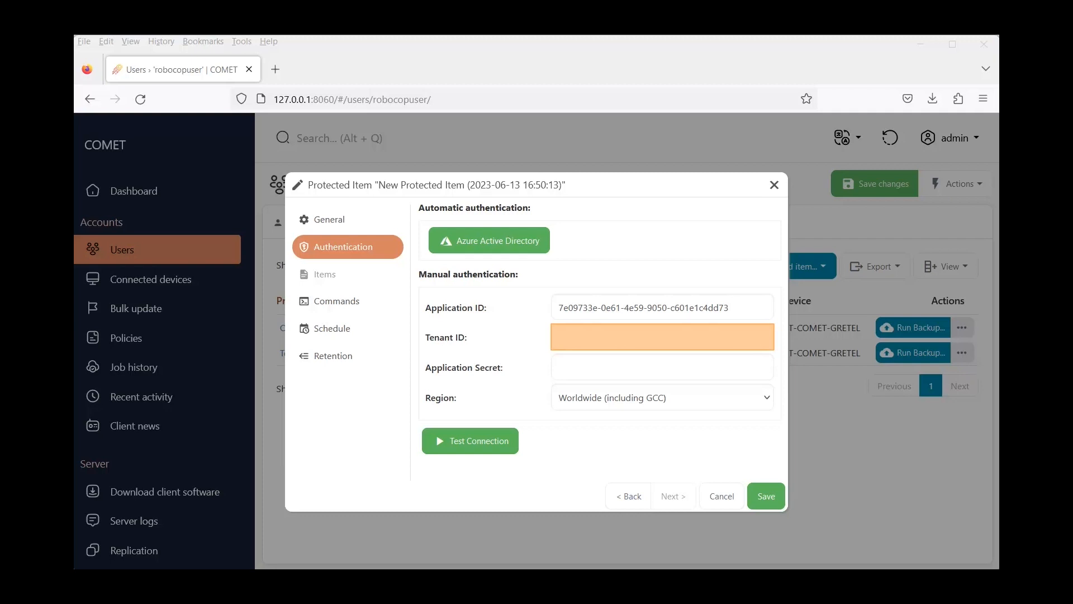
left_click(662, 337)
key("ctrl+v")
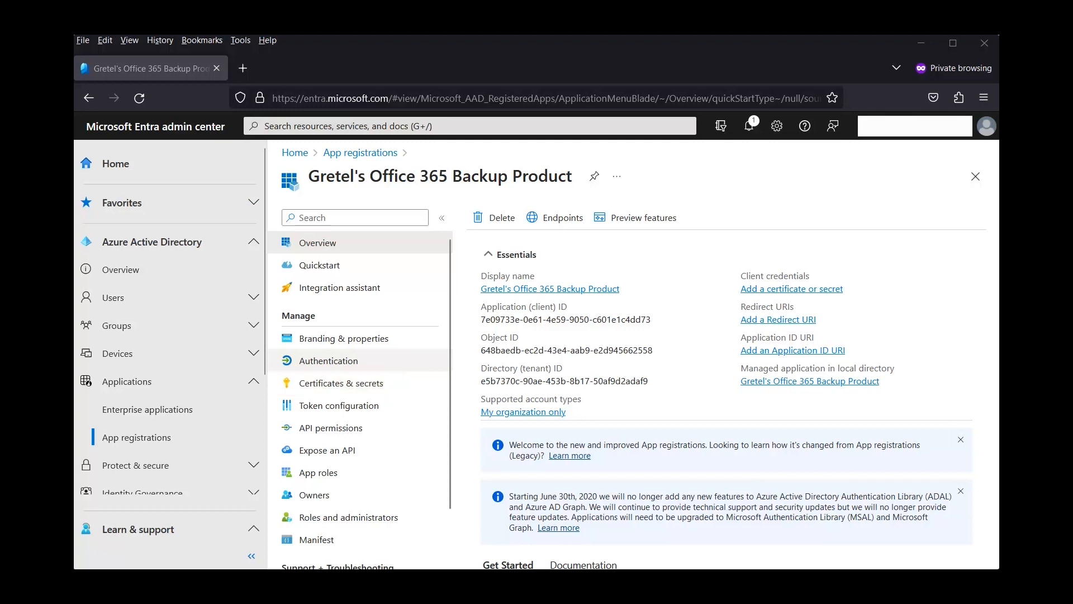
- Add a client secret to the Entra application, described as the owner's "Comet integration credenials" and expiring after 730 days (24 months)
left_click(341, 384)
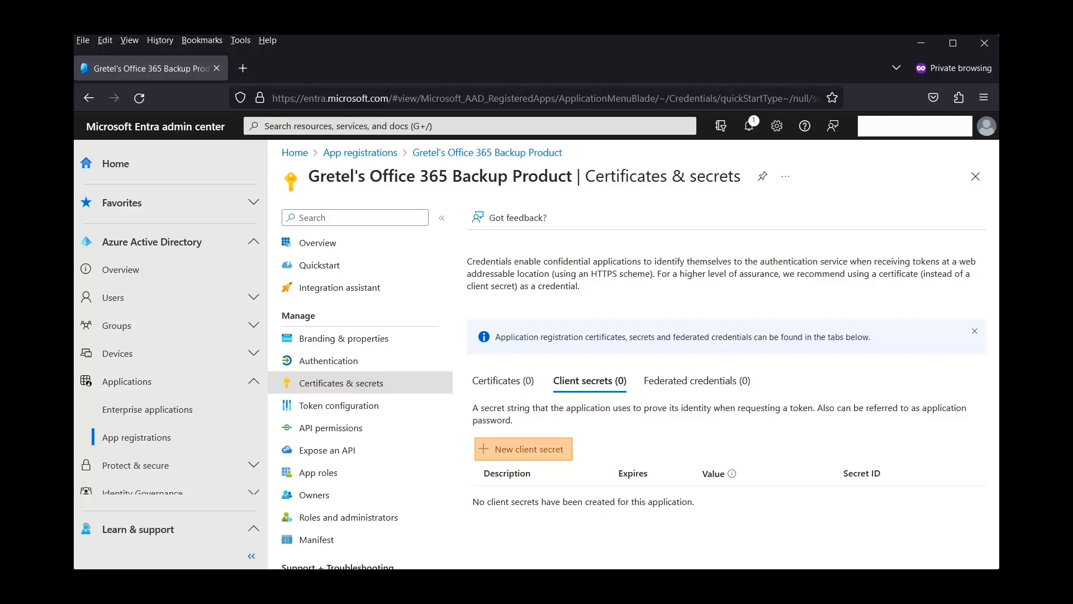
left_click(523, 448)
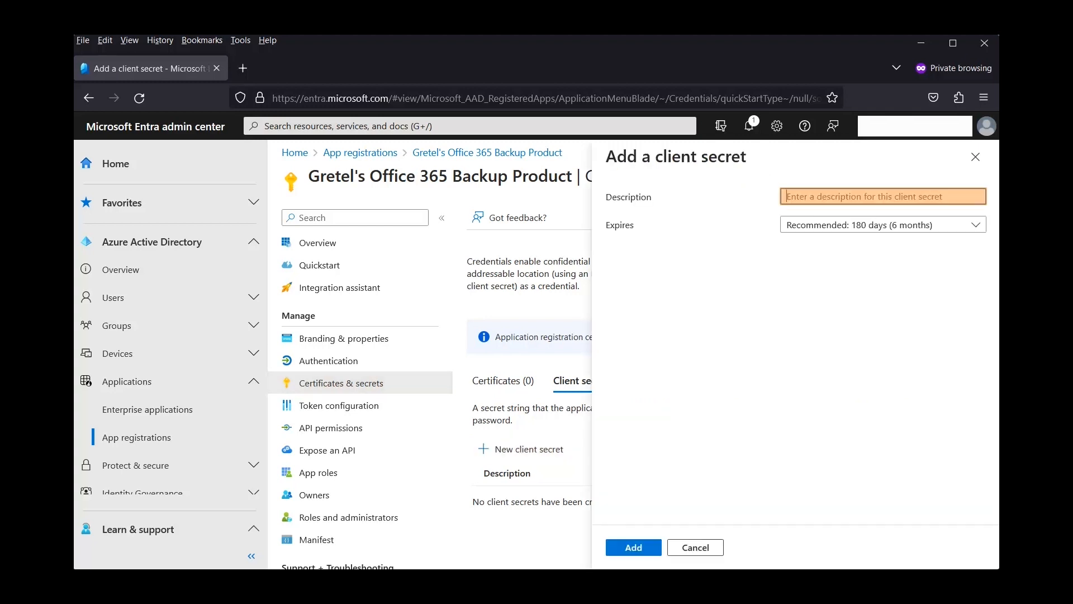
type("Gretel Comet integratio")
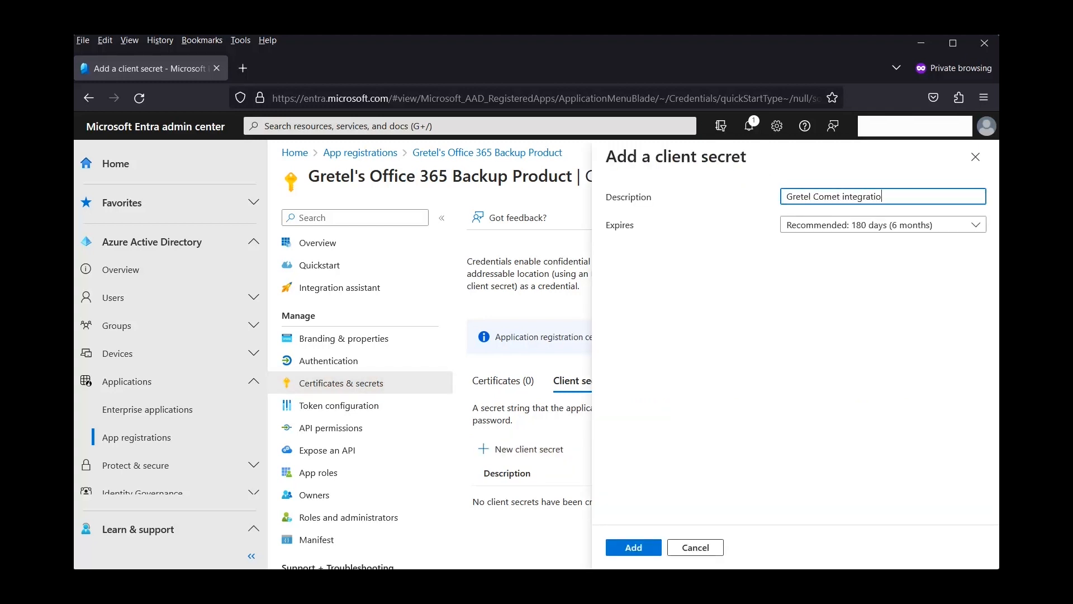
type("n credenials")
left_click(883, 225)
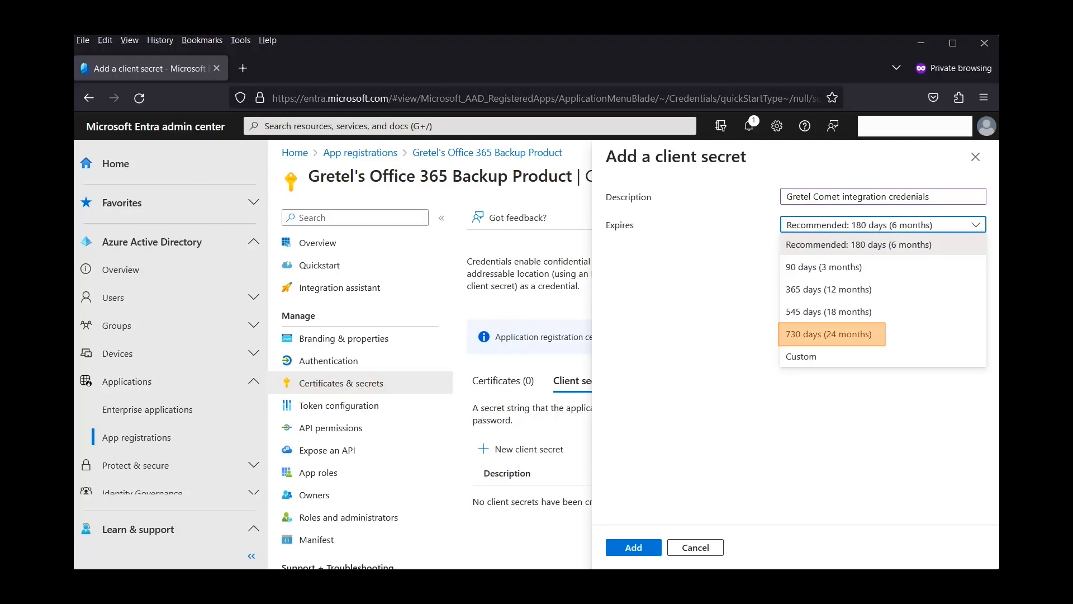
left_click(832, 334)
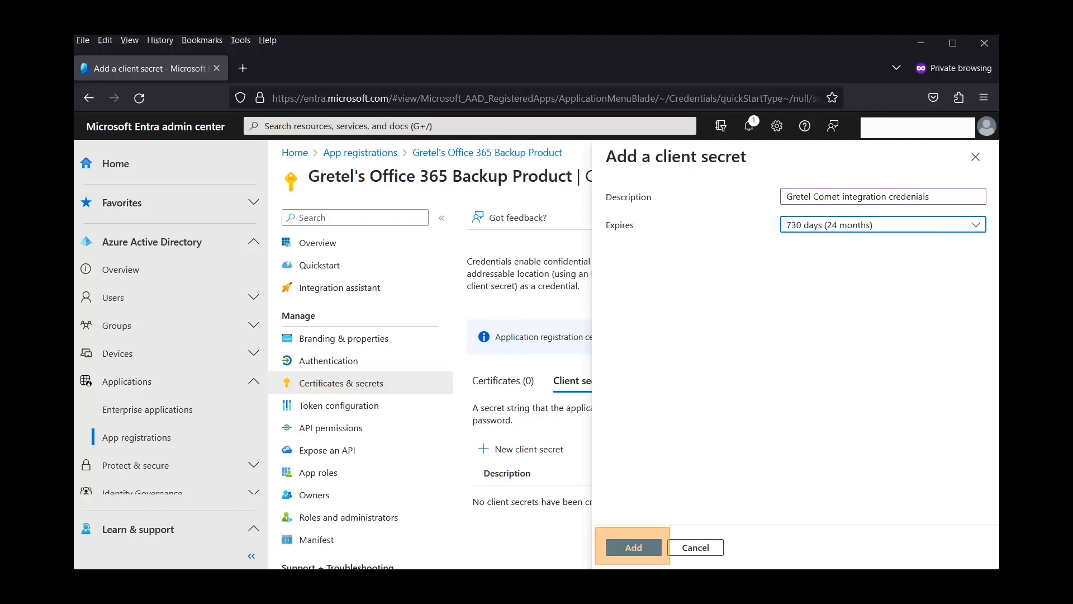
left_click(633, 547)
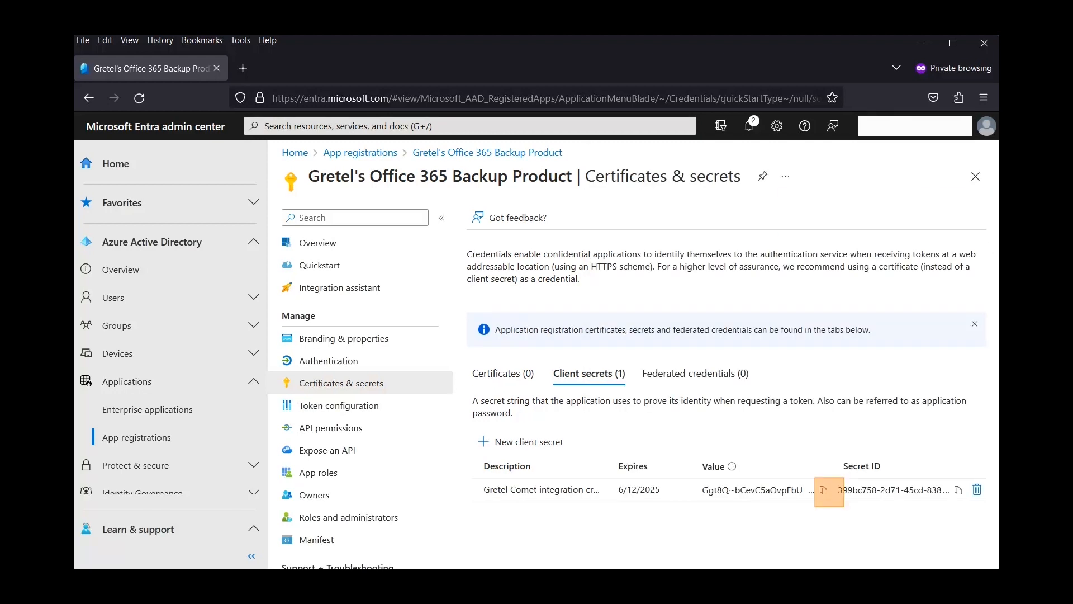
- Copy the new client secret's value into the Application Secret field of the Comet protected item
left_click(824, 490)
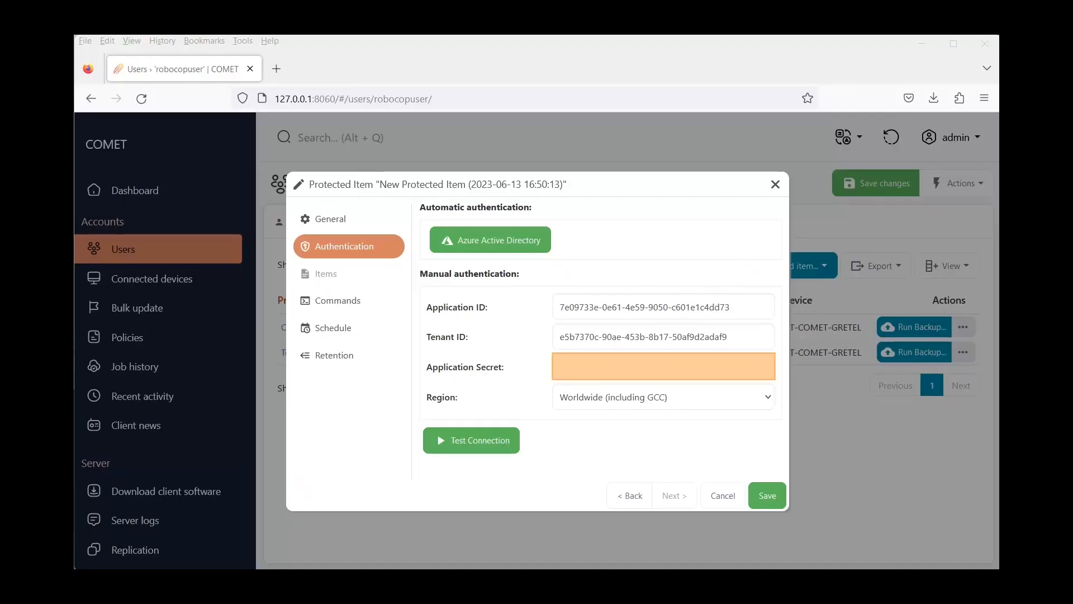
left_click(664, 366)
key("ctrl+v")
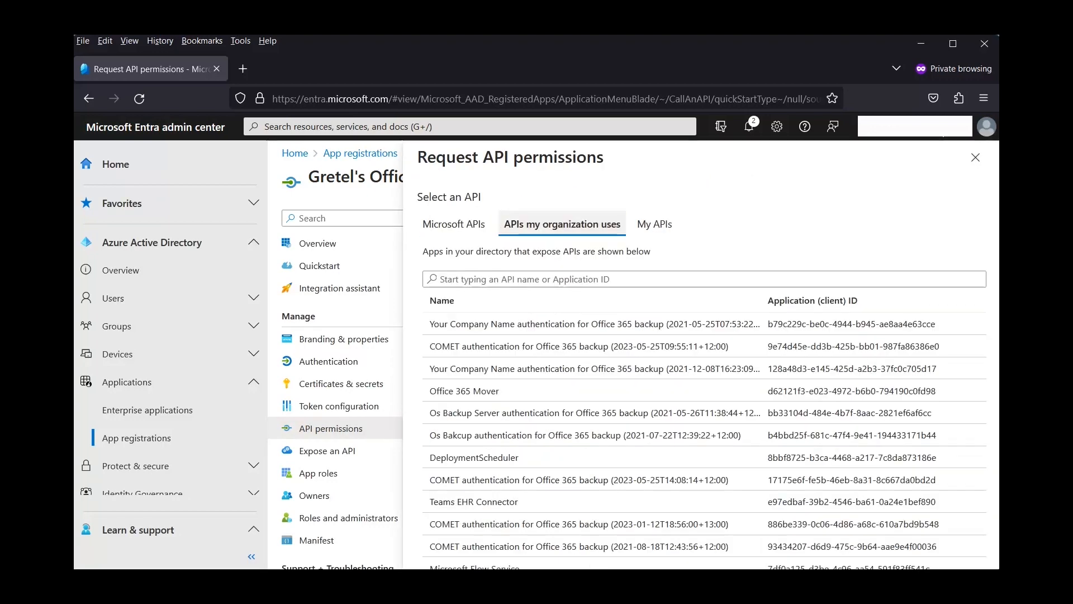
- Add the Office 365 Exchange Online application permission full_access_as_app to the Entra app registration
scroll(704, 358, "down", 10)
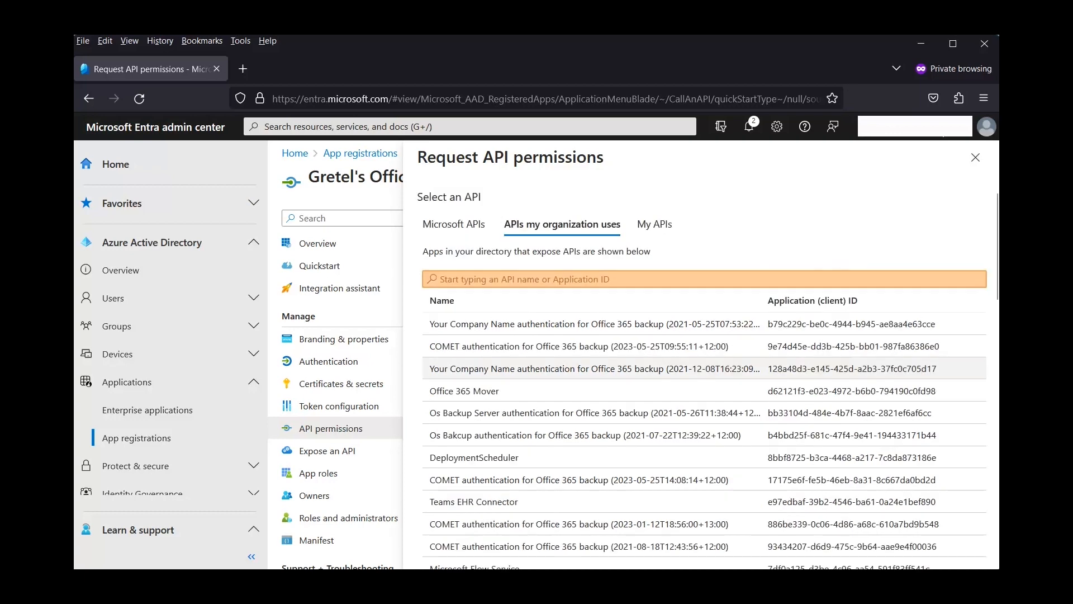
type("Offi")
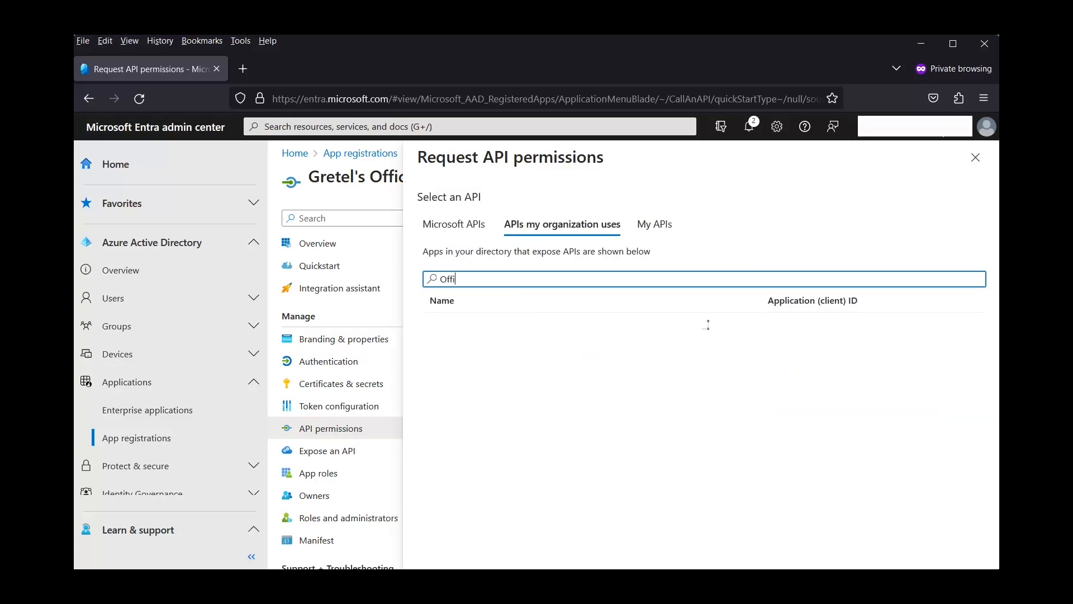
type("ce 365 Ex")
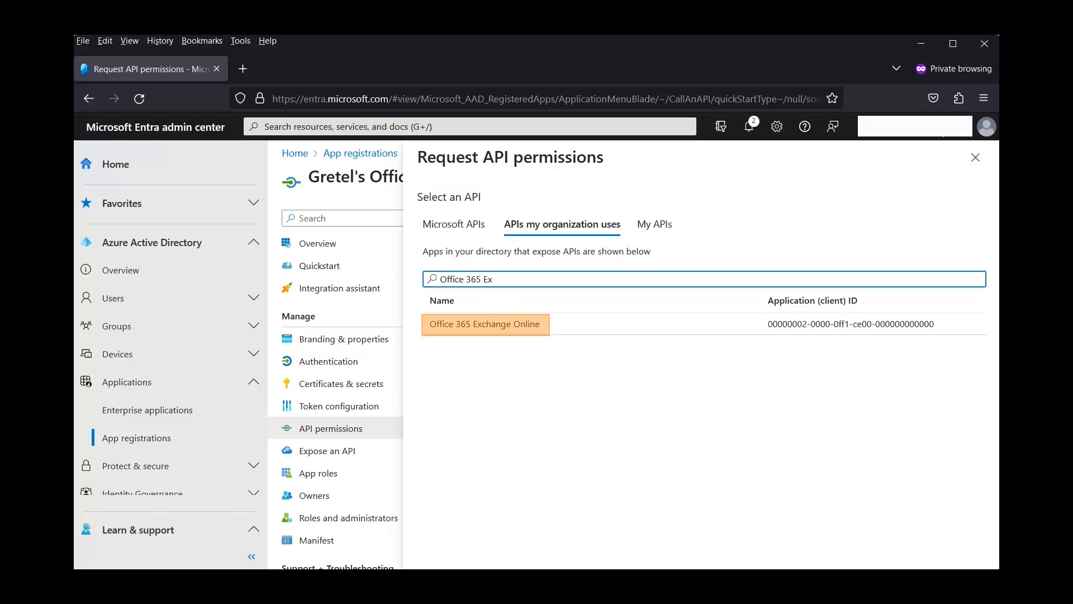
left_click(485, 324)
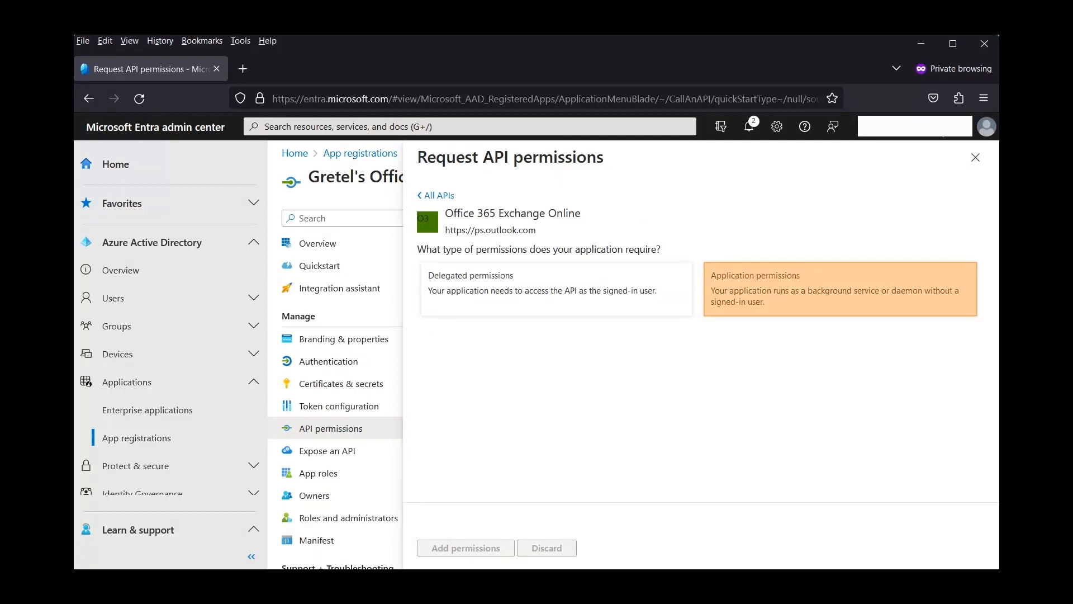
left_click(839, 289)
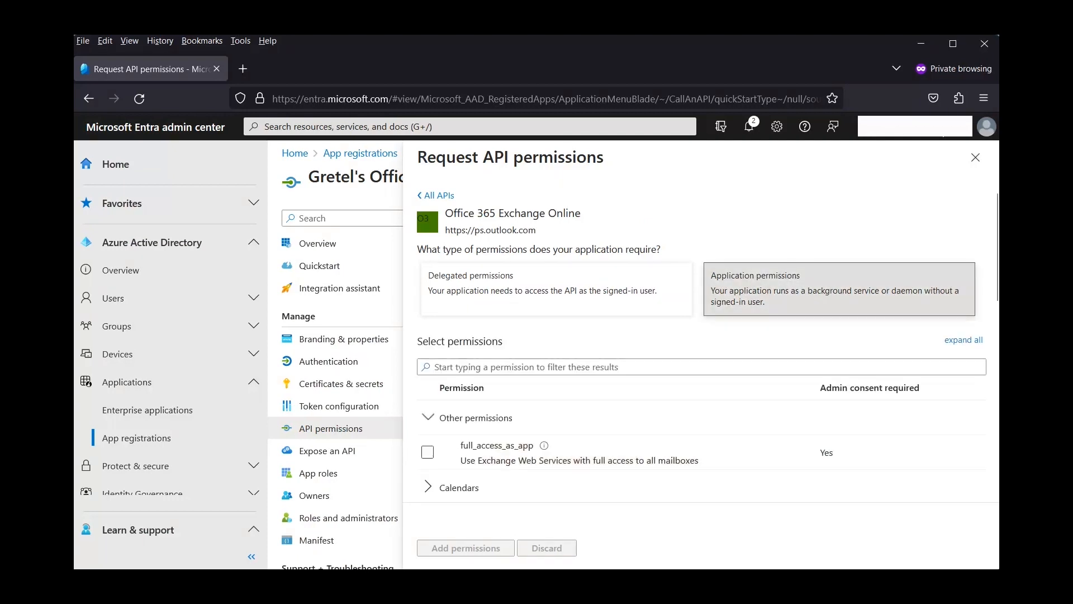
left_click(427, 452)
left_click(466, 548)
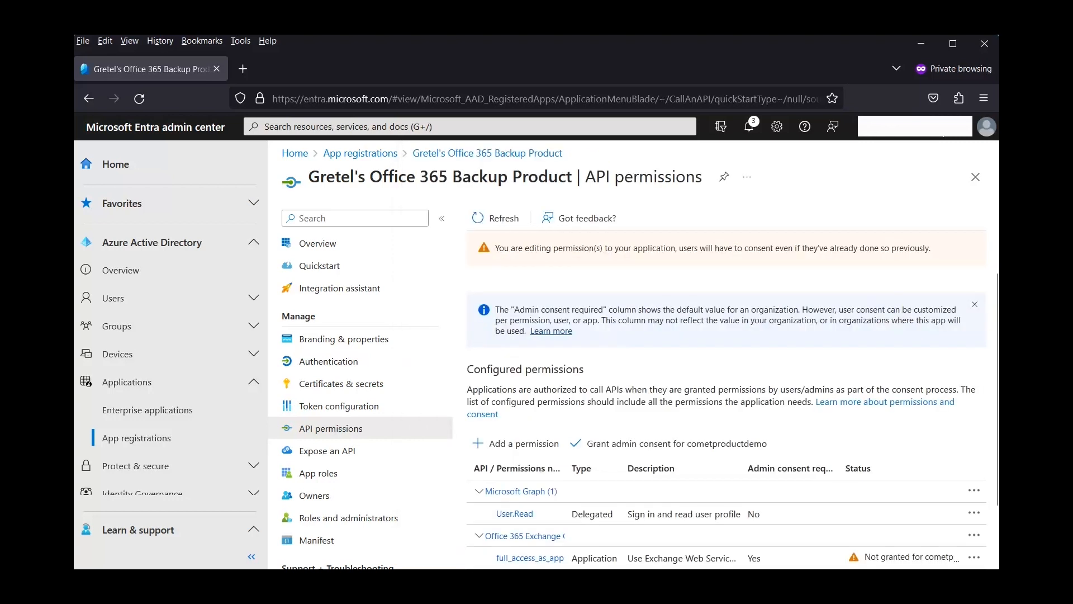
- Request Microsoft Graph application permissions for the app and select Application.Read.All, using the permission name from the Comet documentation list
scroll(726, 418, "down", 1)
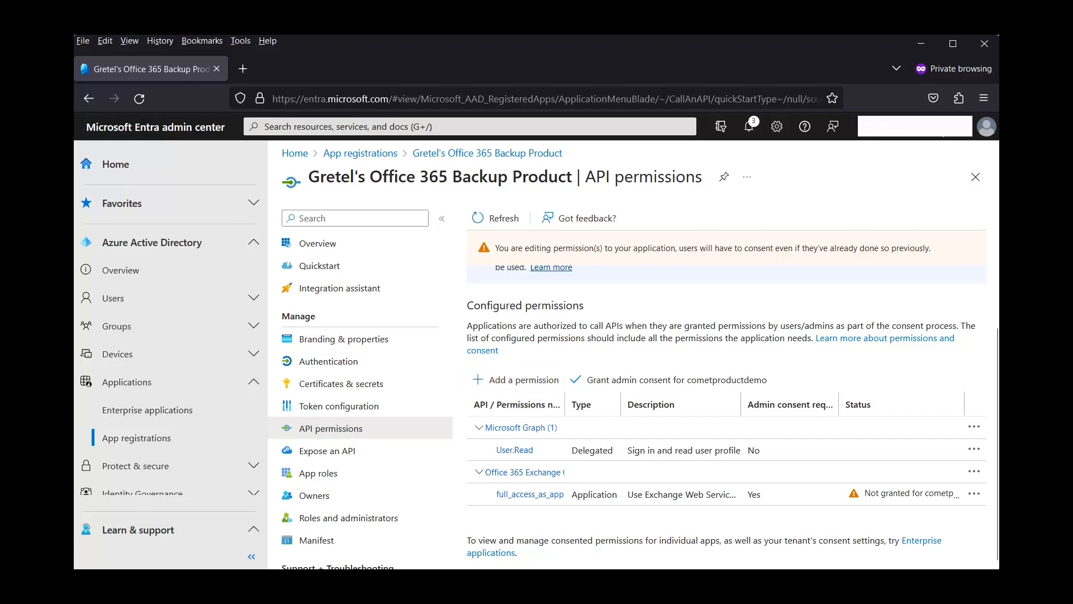
left_click(515, 382)
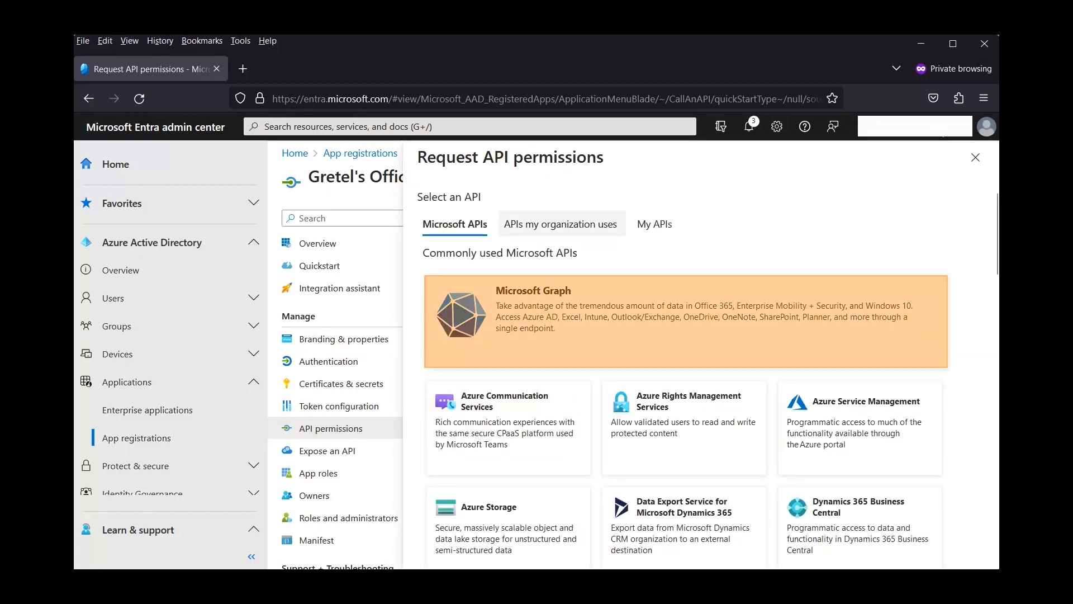
left_click(687, 322)
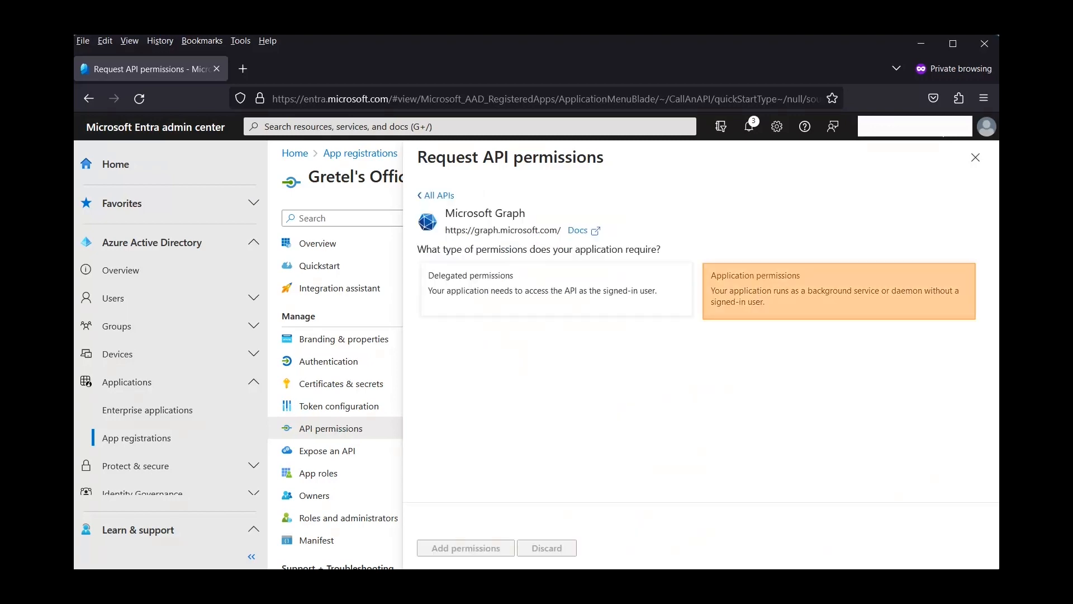
left_click(839, 289)
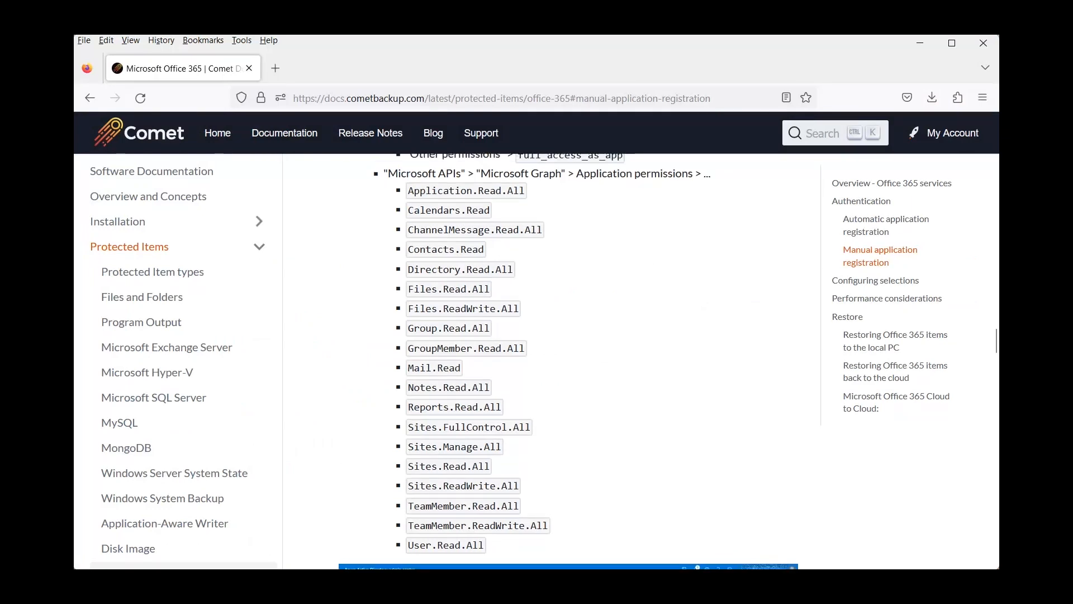
left_click_drag(484, 545, 408, 229)
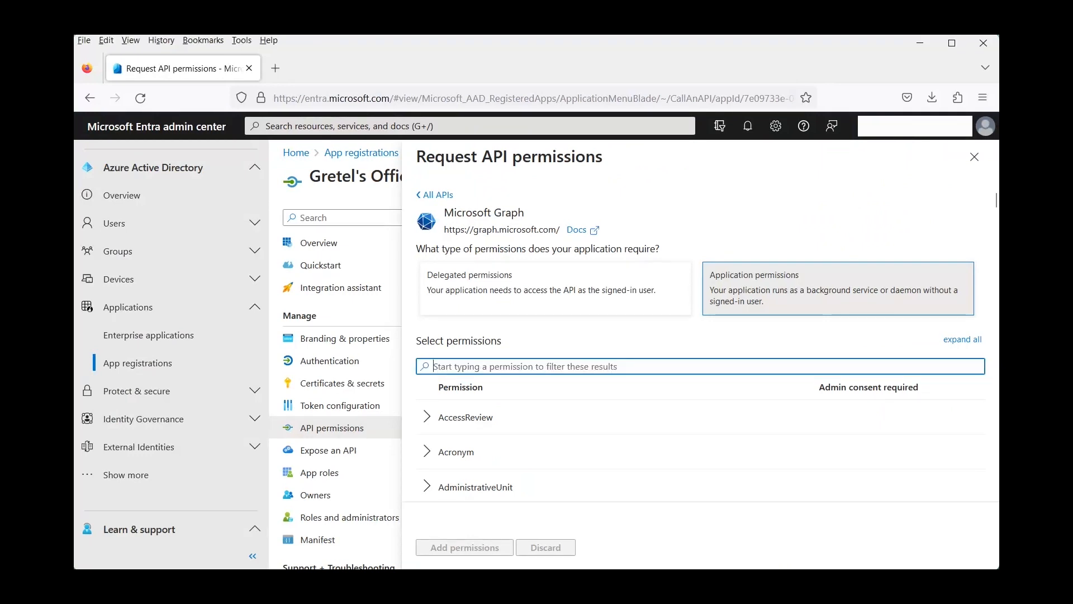
key("ctrl+v")
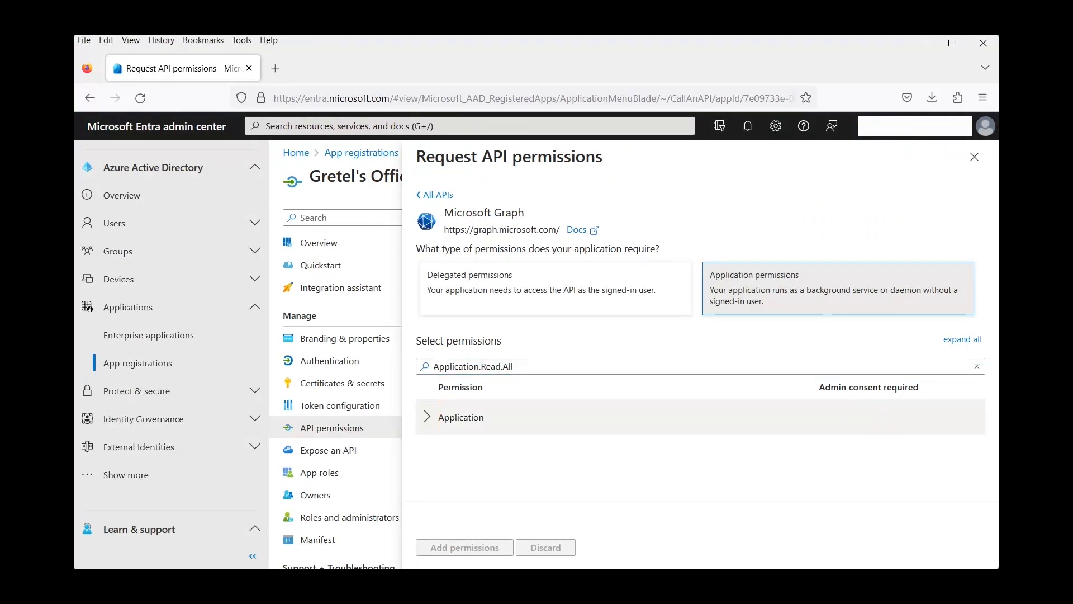
left_click(427, 416)
left_click(426, 451)
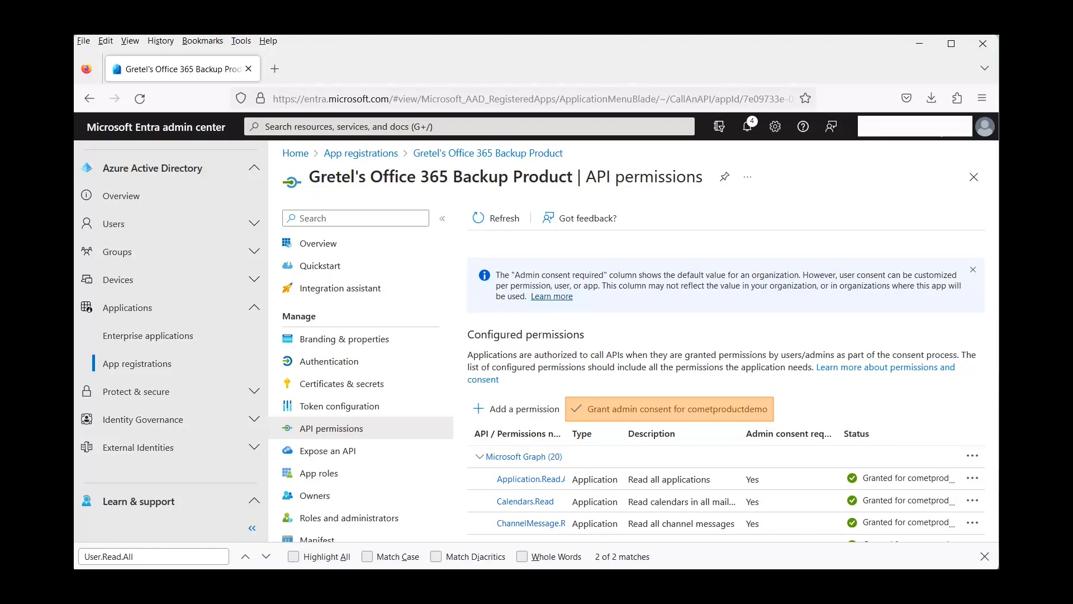
- Grant admin consent for cometproductdemo on the app's configured API permissions
left_click(669, 409)
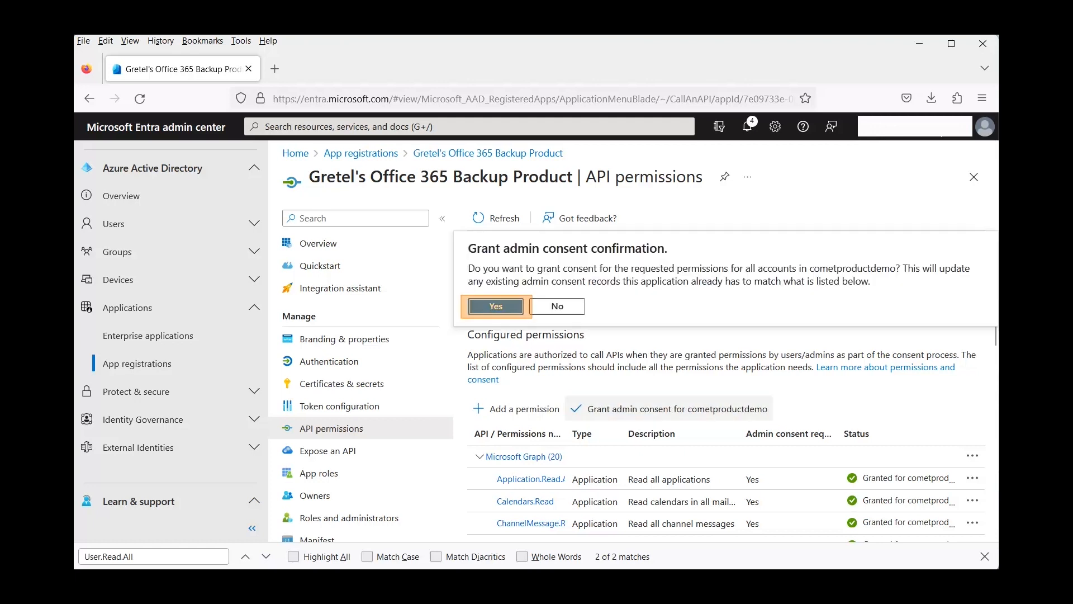
left_click(496, 306)
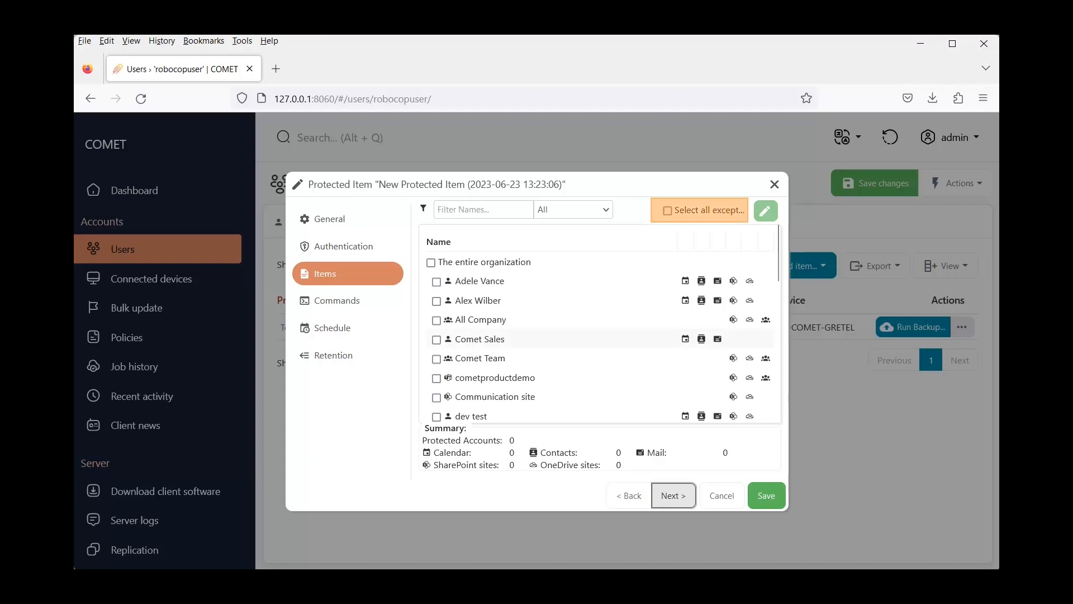
- Select the entire organization for backup except the second listed user account and the Communication site
left_click(667, 211)
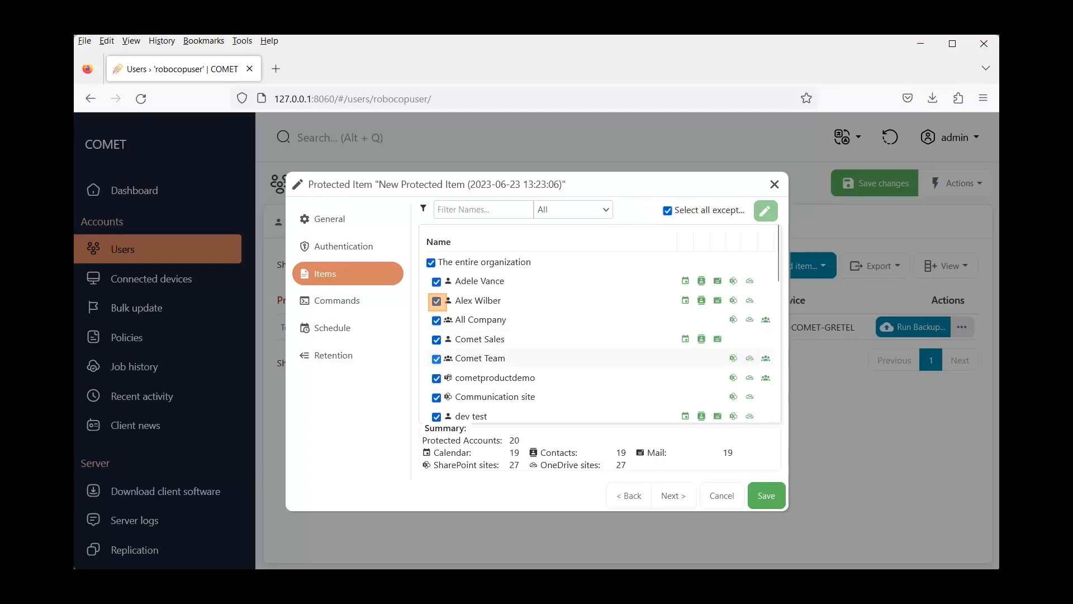
left_click(436, 301)
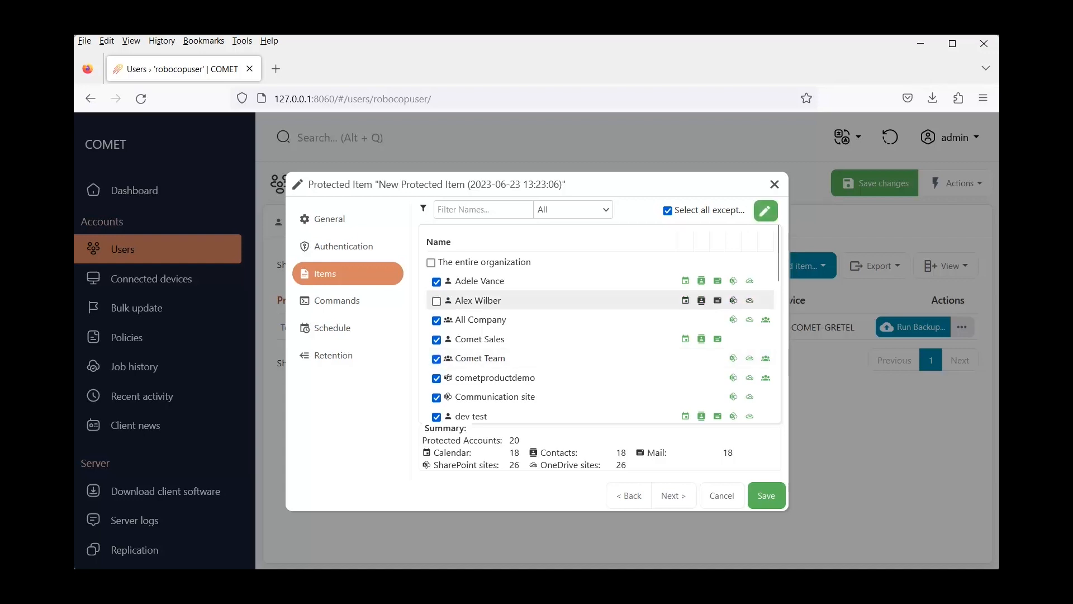
left_click(437, 398)
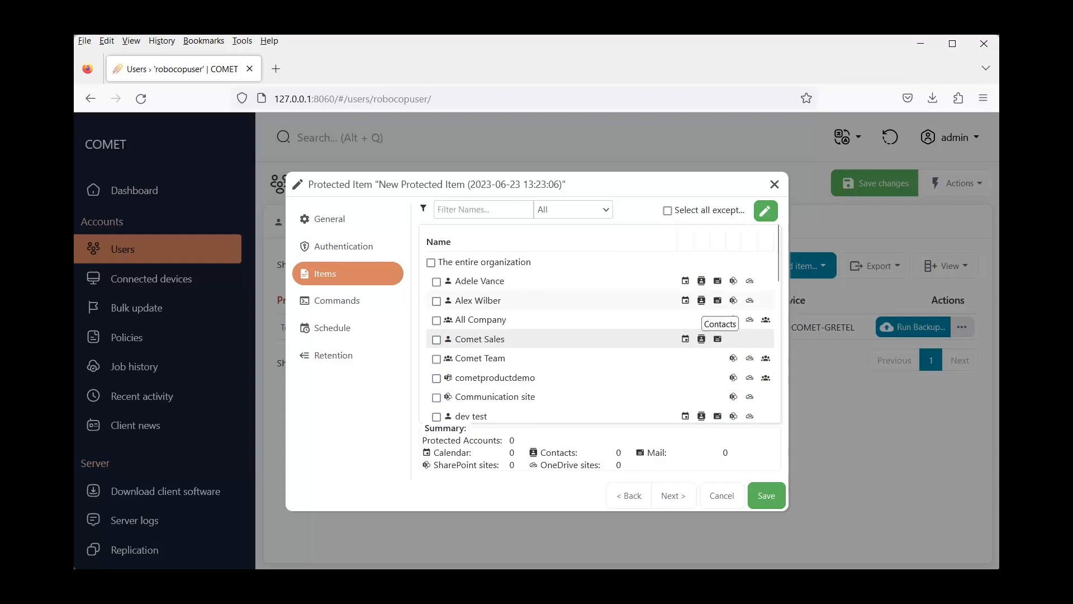
- Select individual user accounts and the SharePoint site group near the end of the items list for backup
scroll(702, 339, "down", 5)
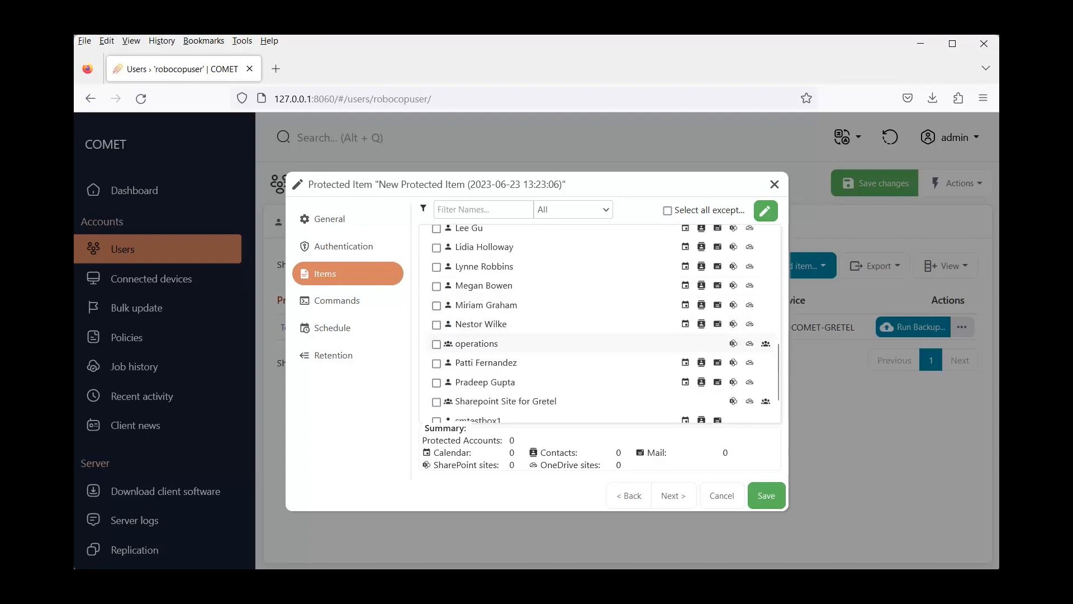
left_click(437, 325)
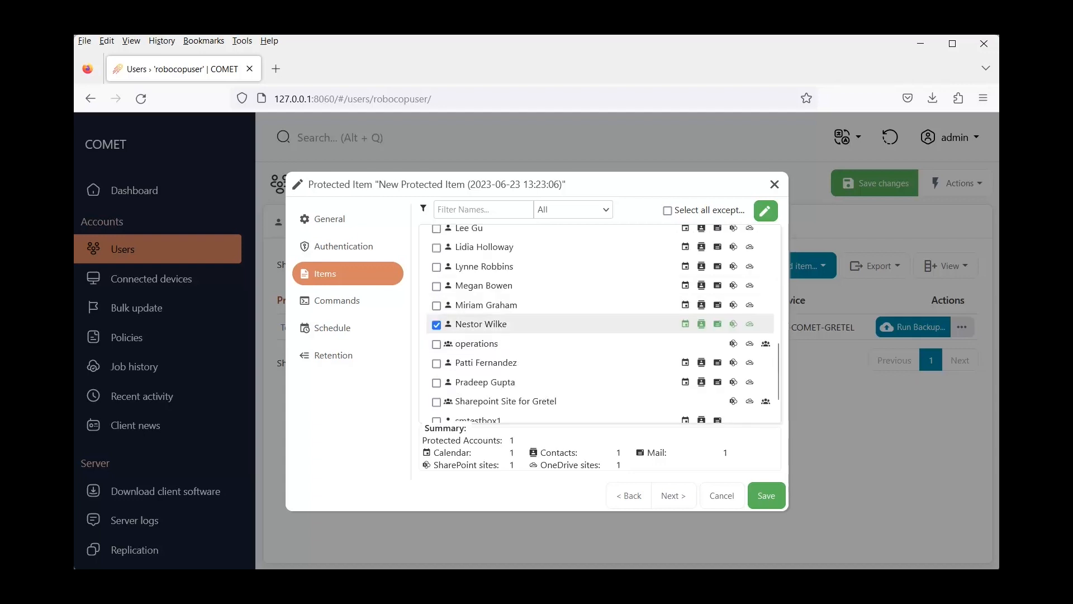
scroll(437, 337, "down", 1)
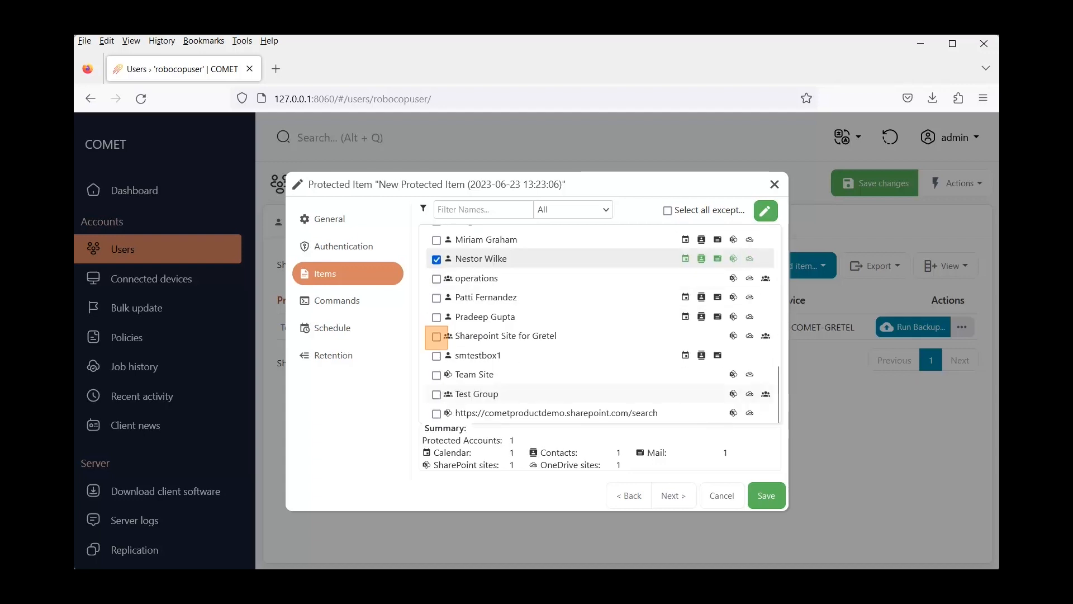
left_click(437, 337)
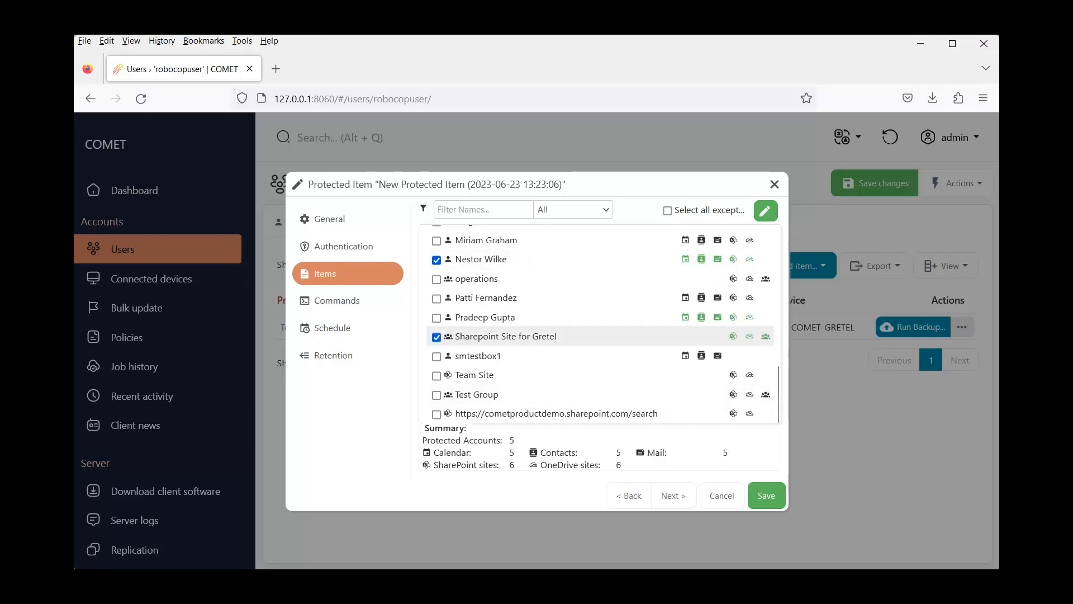
left_click_drag(514, 440, 420, 440)
- Add a backup schedule named "Weekly Schedule" to the protected item with Wasabi Storage as its Storage Vault
left_click(673, 496)
left_click(673, 496)
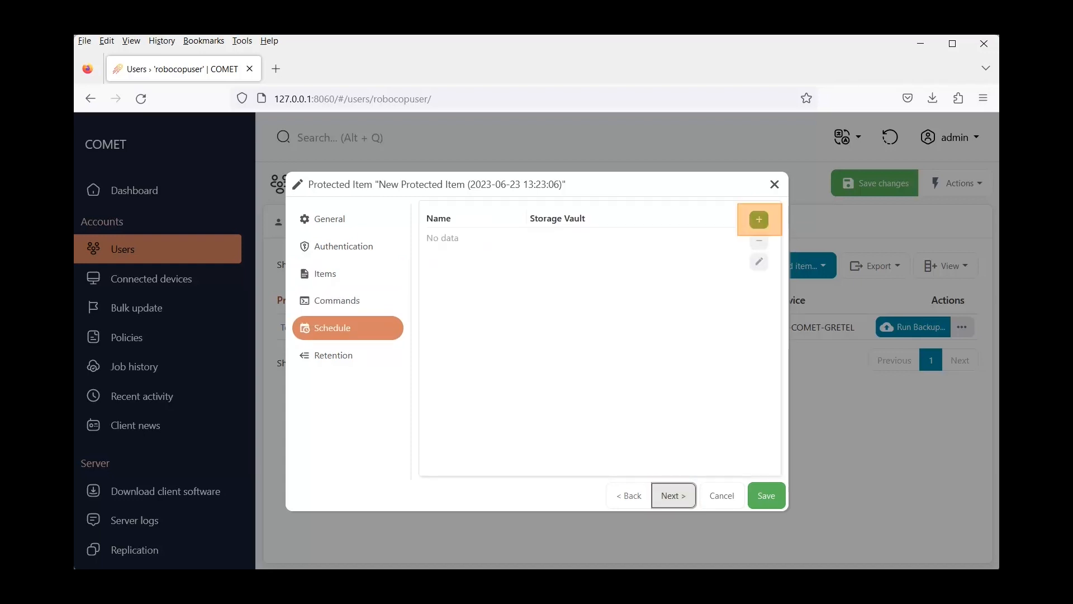
left_click(759, 220)
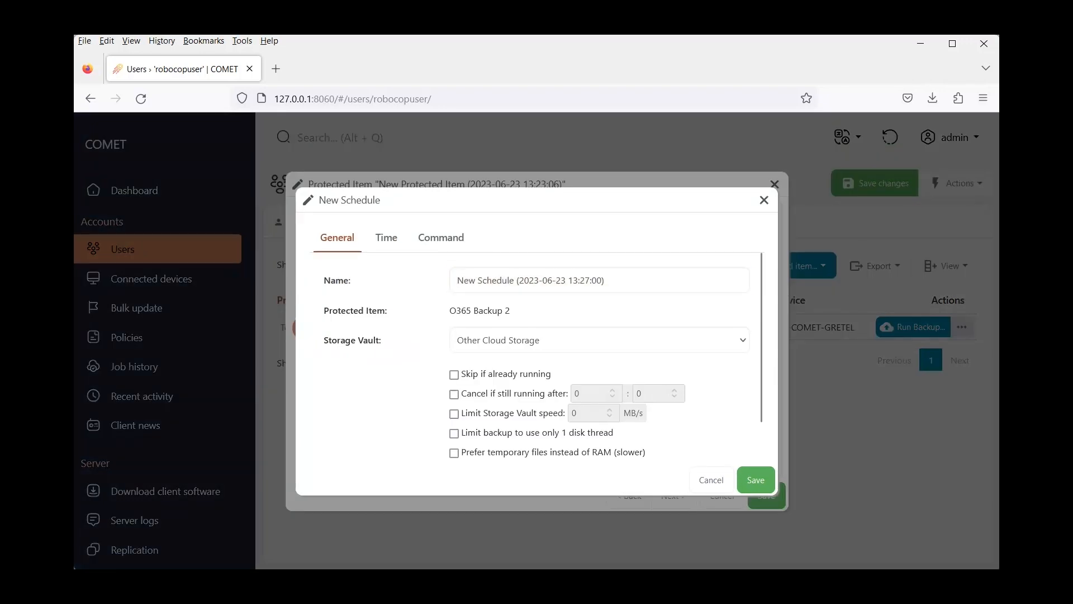
left_click(561, 280)
key("ctrl+a")
type("Weekly Schedule")
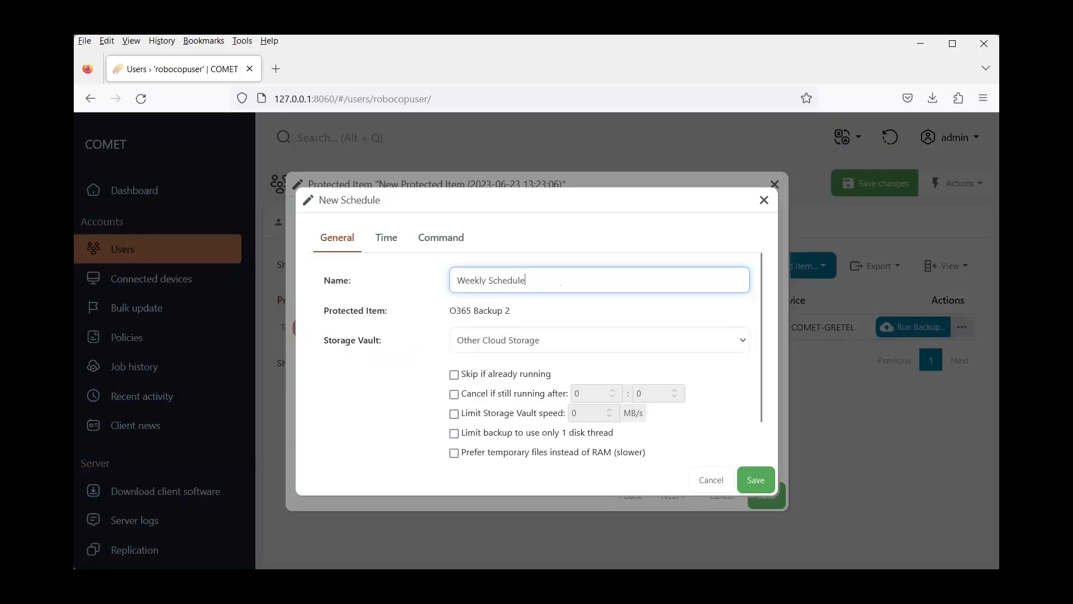
left_click(600, 339)
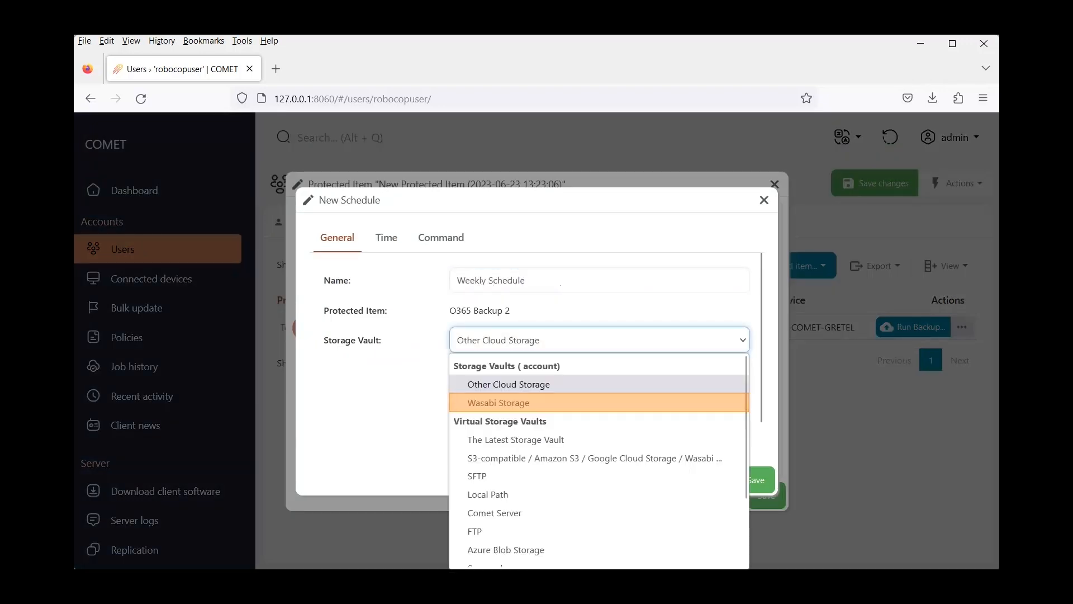
left_click(599, 402)
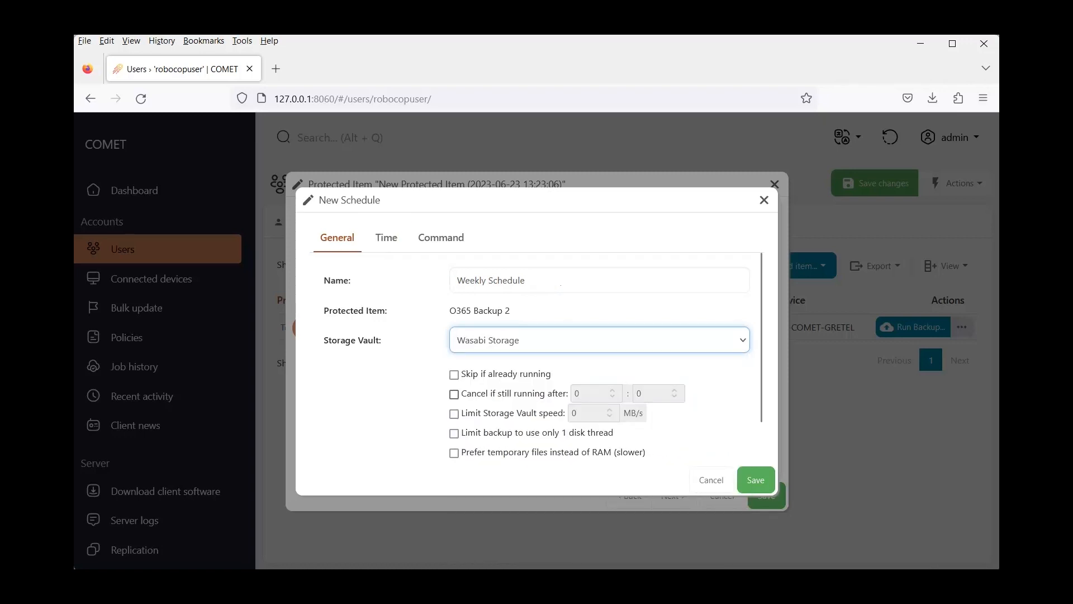
- Add a weekly scheduled time on Sunday and Wednesday at hour 23 with a random job delay of 1 minute
left_click(386, 238)
left_click(728, 285)
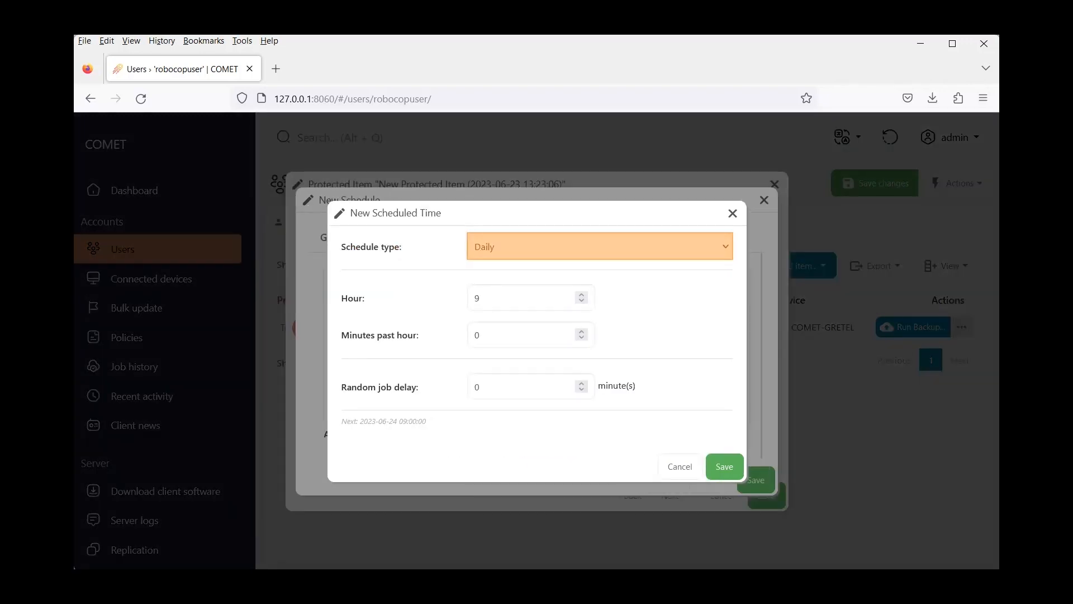
left_click(599, 246)
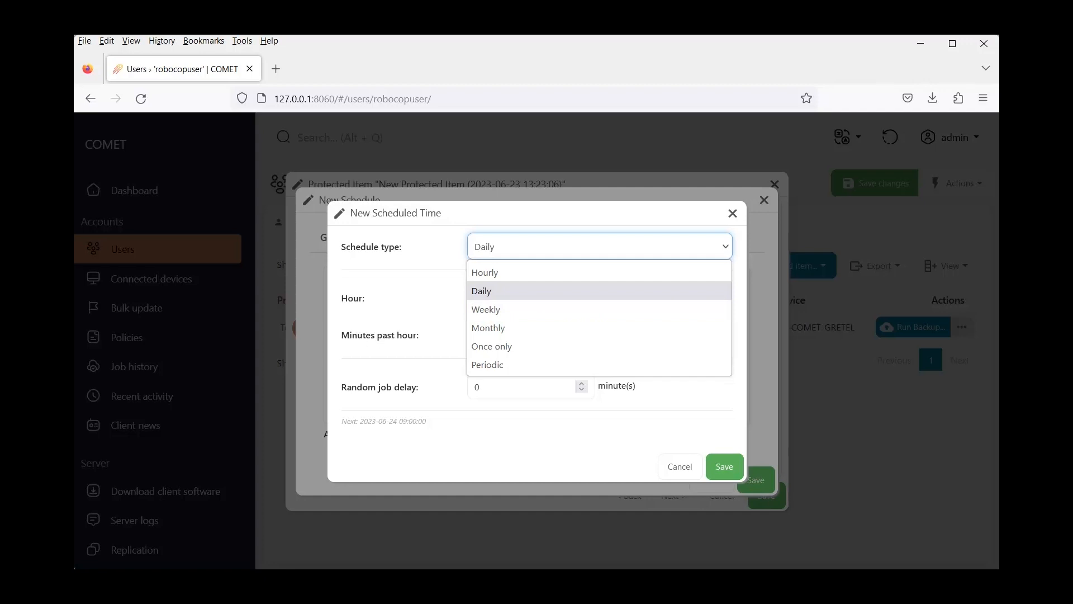
left_click(486, 309)
left_click(471, 281)
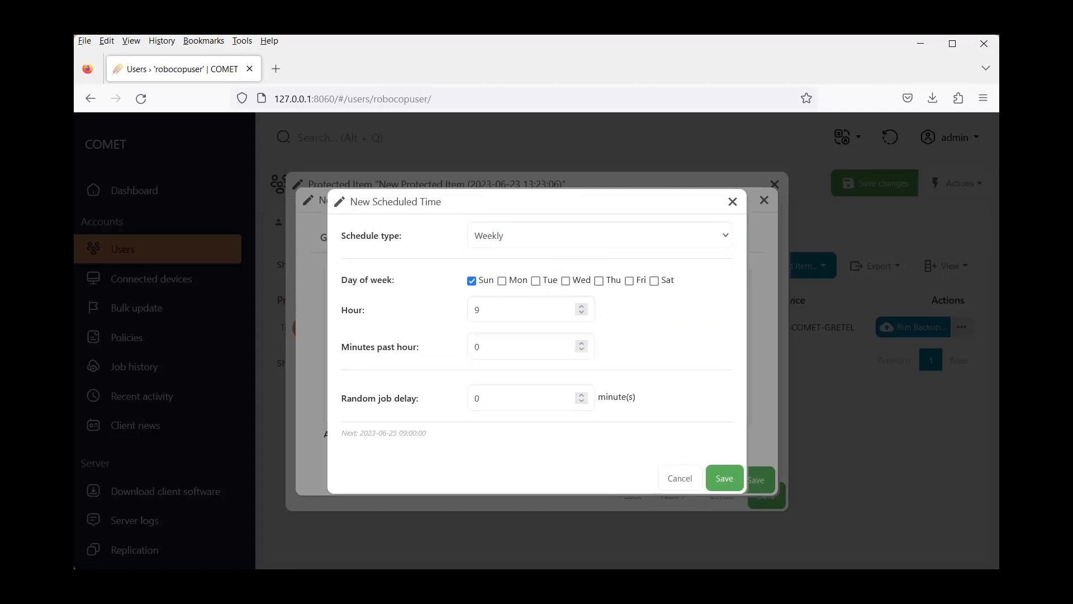
left_click(566, 280)
type("23")
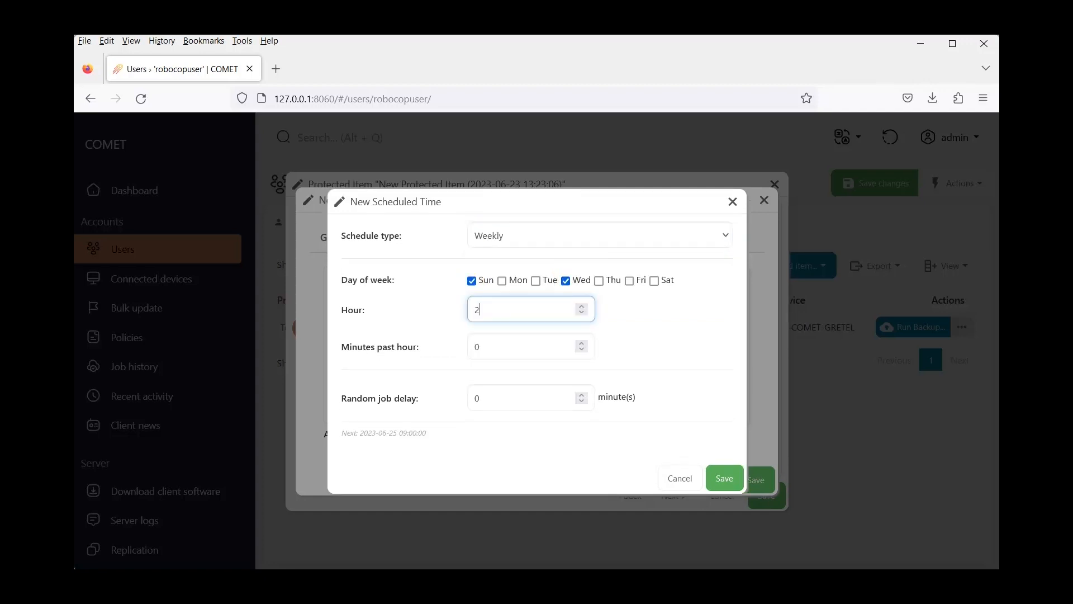
type("1")
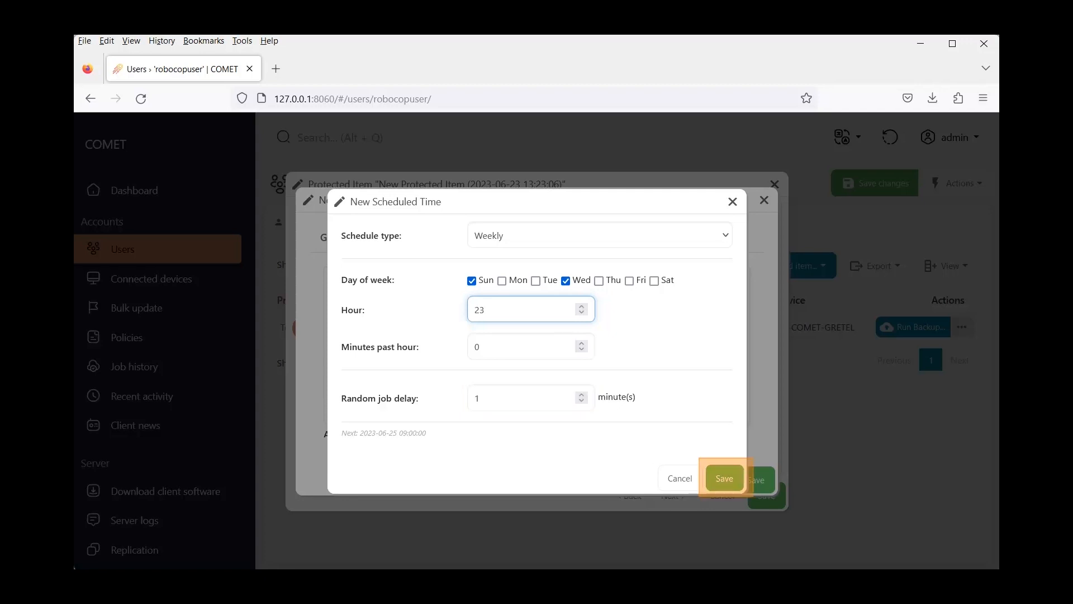
left_click(724, 478)
- Save the new schedule and the Microsoft Office 365 protected item
left_click(756, 480)
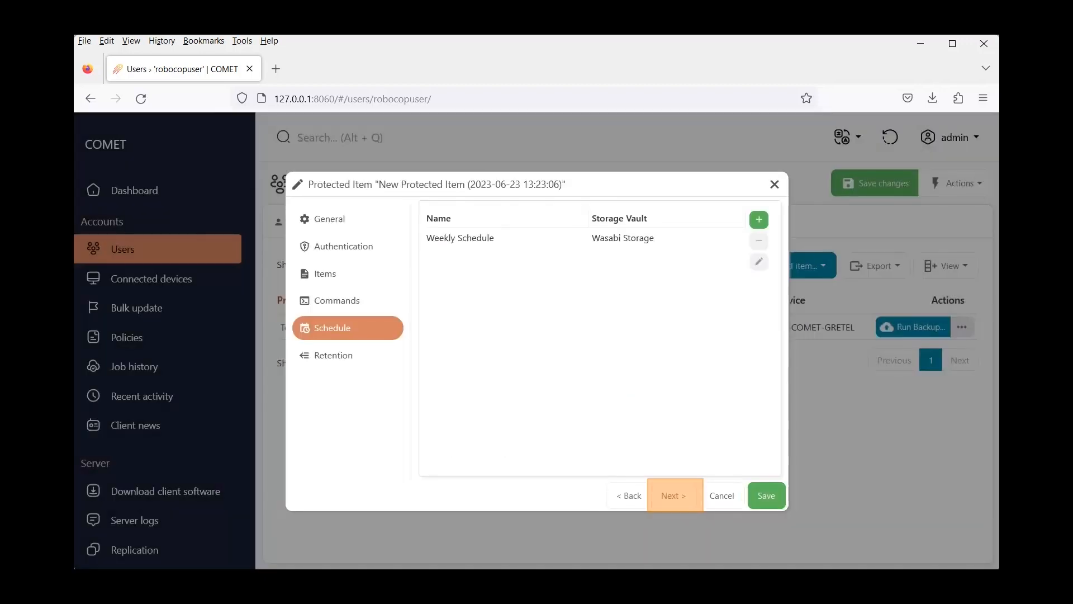
left_click(673, 495)
left_click(766, 495)
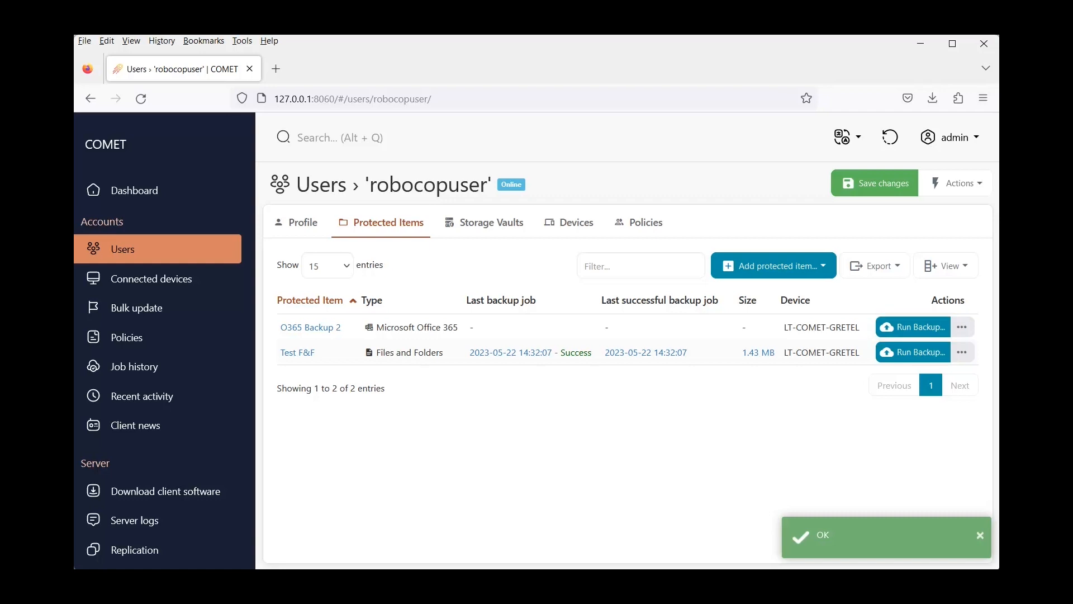
- Run a backup of the O365 Backup 2 protected item to the Wasabi Storage vault
left_click(913, 327)
left_click(600, 295)
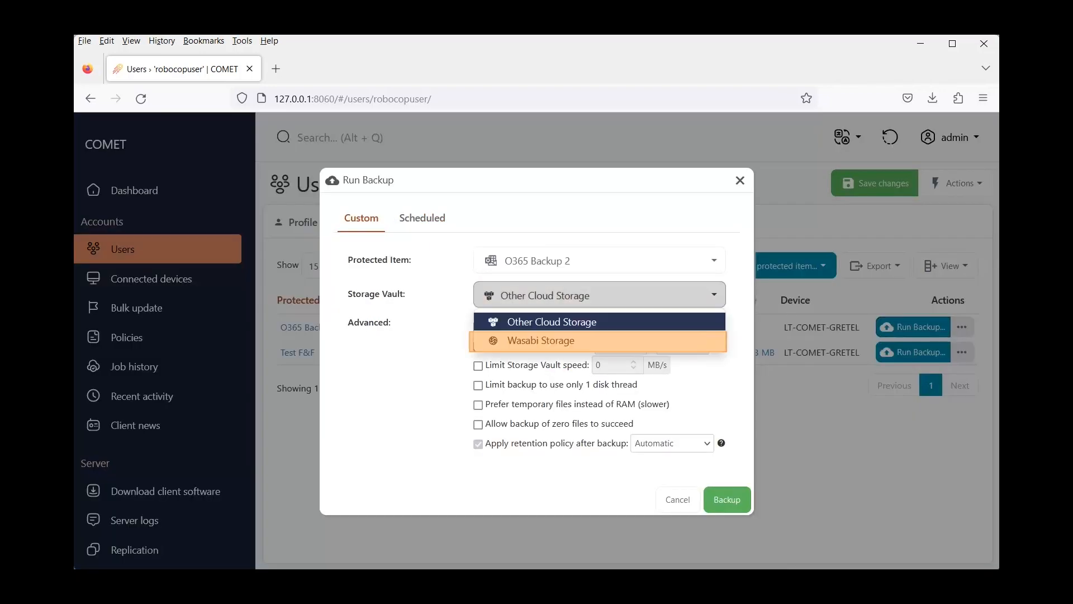
left_click(598, 341)
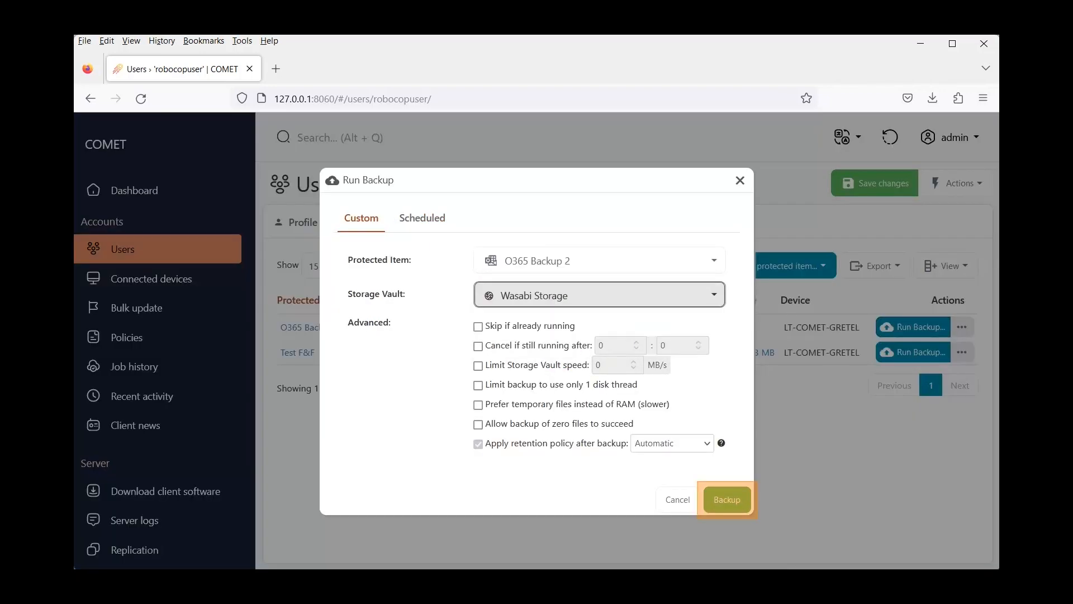
left_click(726, 499)
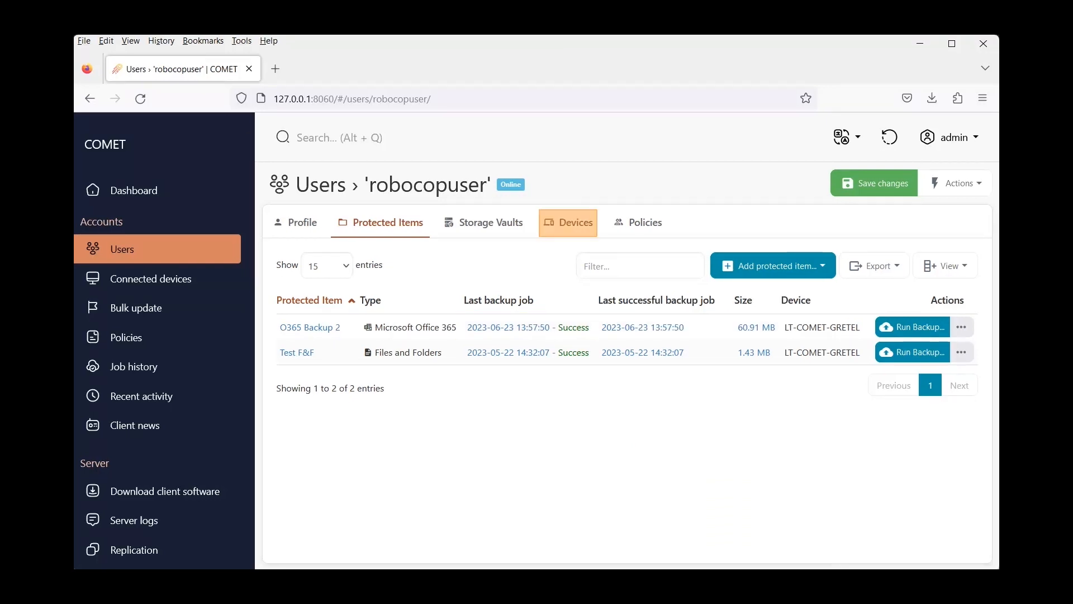
- Start a restore on the user's online device with Wasabi Storage as the Storage Vault to restore from
left_click(568, 223)
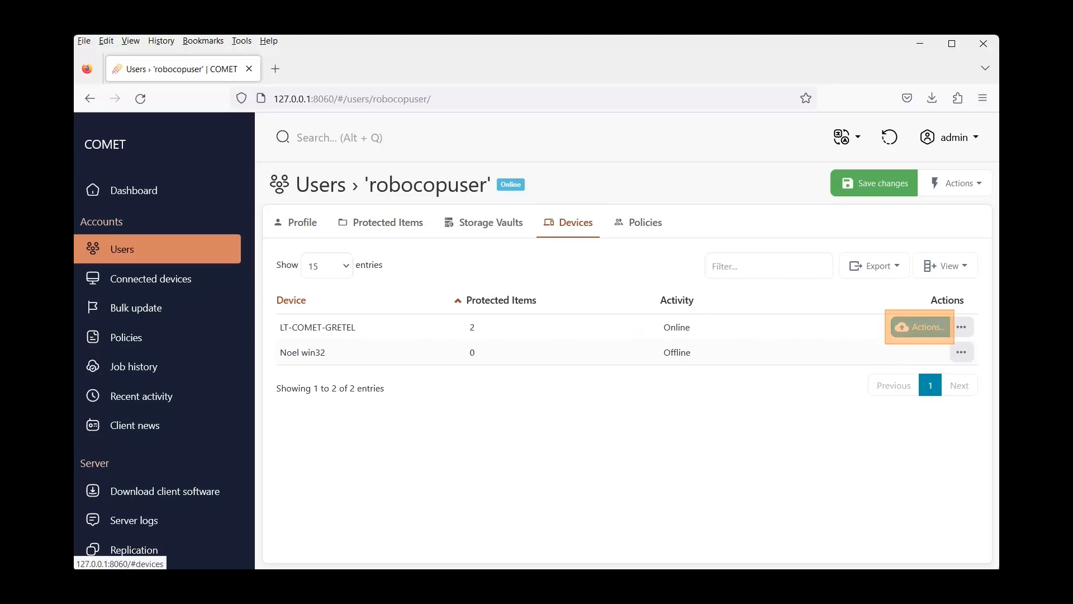
left_click(920, 327)
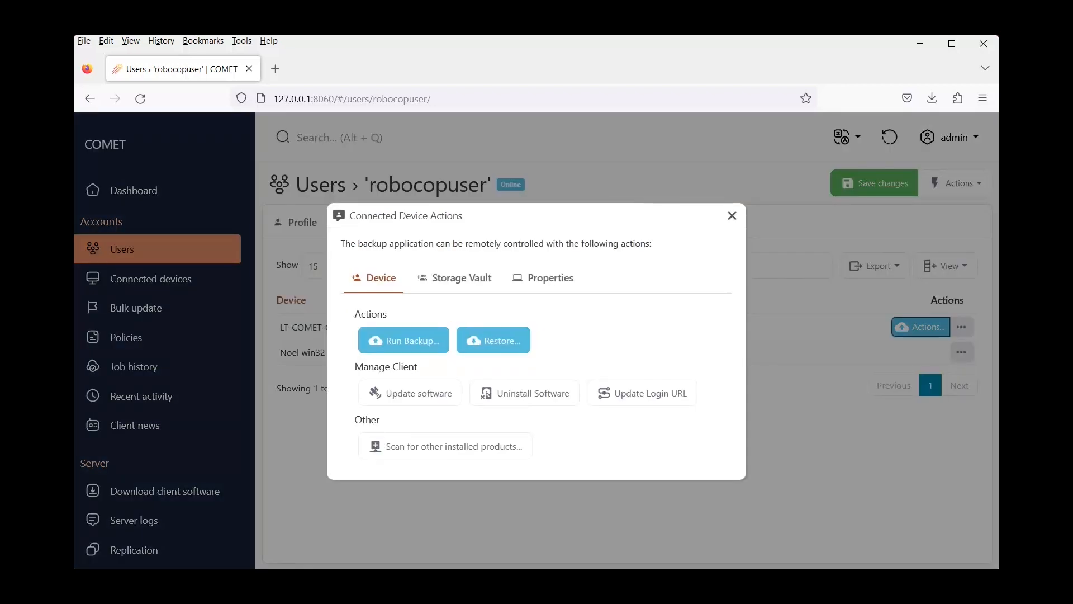
left_click(493, 340)
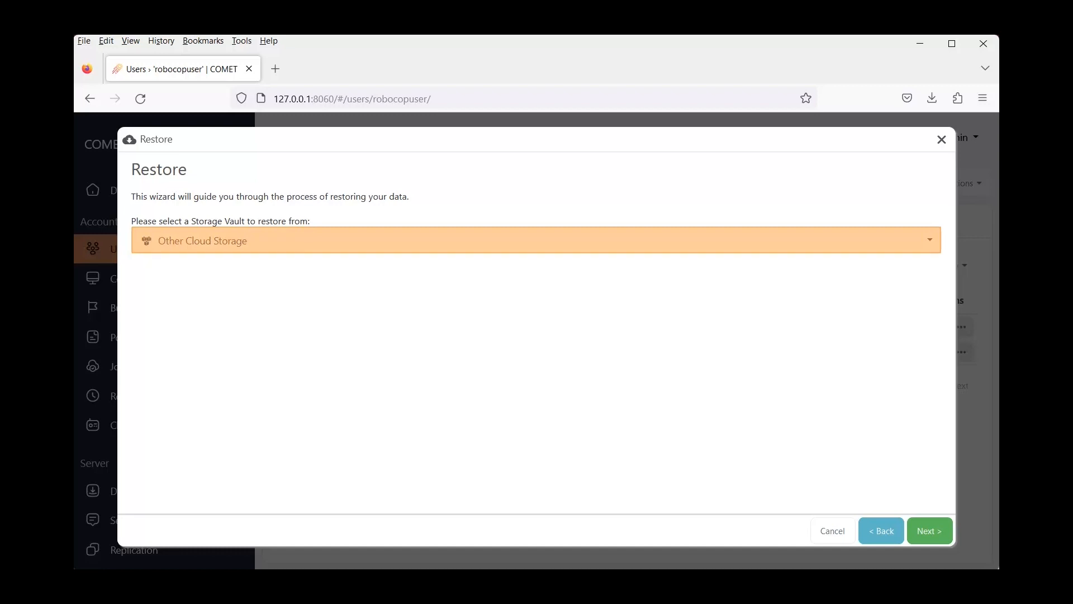
left_click(536, 240)
left_click(536, 285)
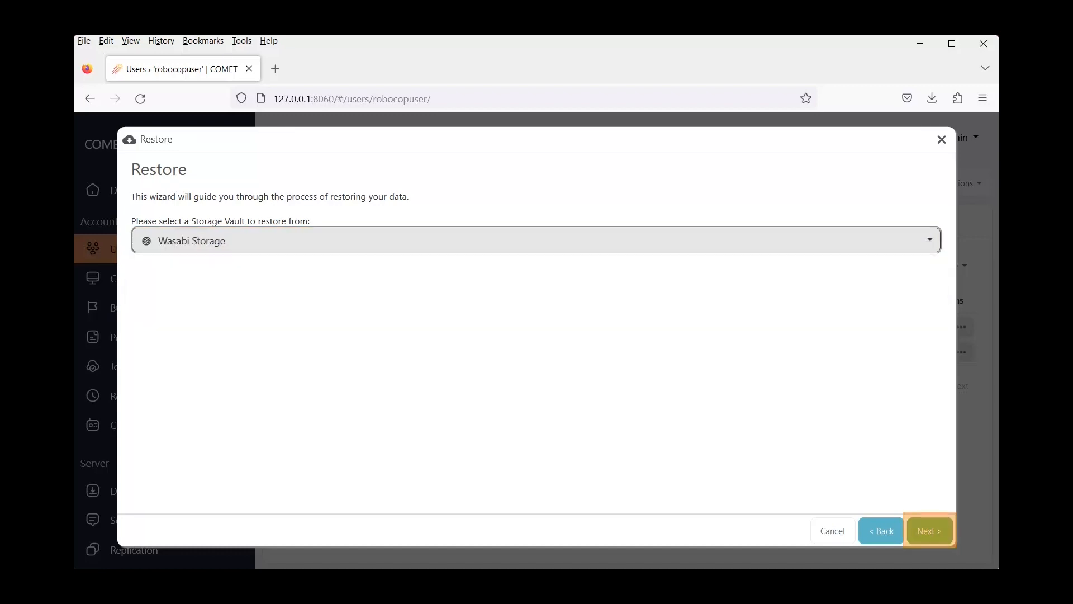
left_click(929, 530)
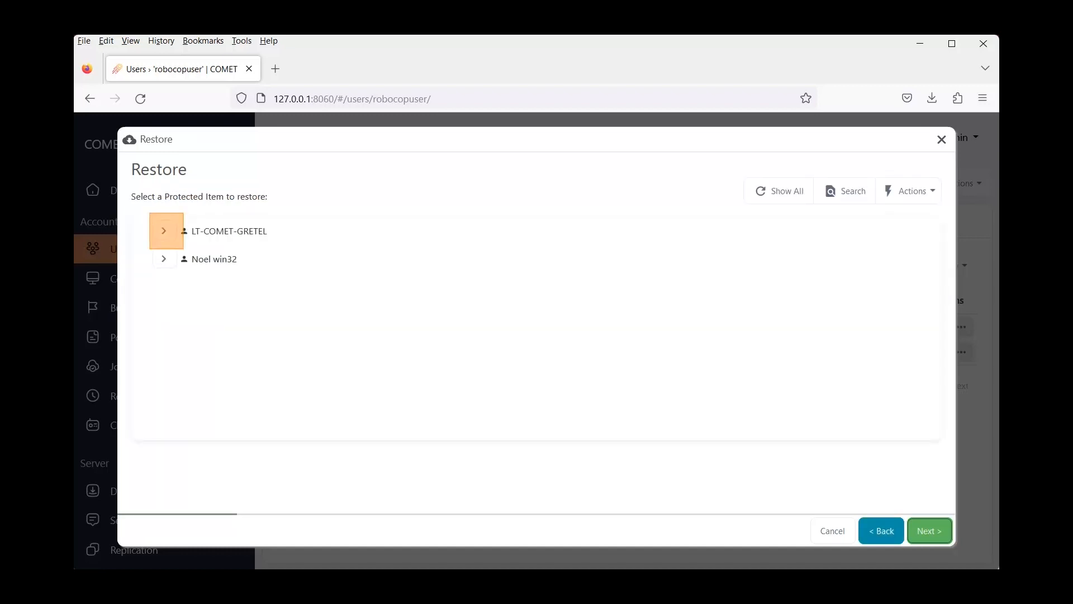
- Choose the Latest snapshot of O365 Backup 2 under the online device as the restore source
left_click(163, 231)
left_click(171, 259)
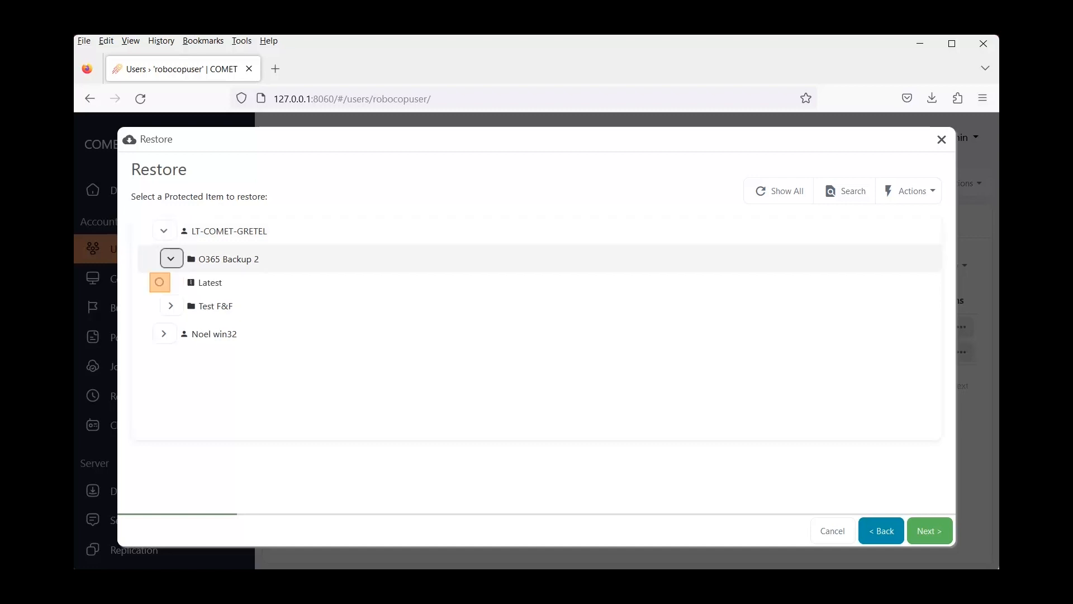
left_click(159, 283)
left_click(930, 530)
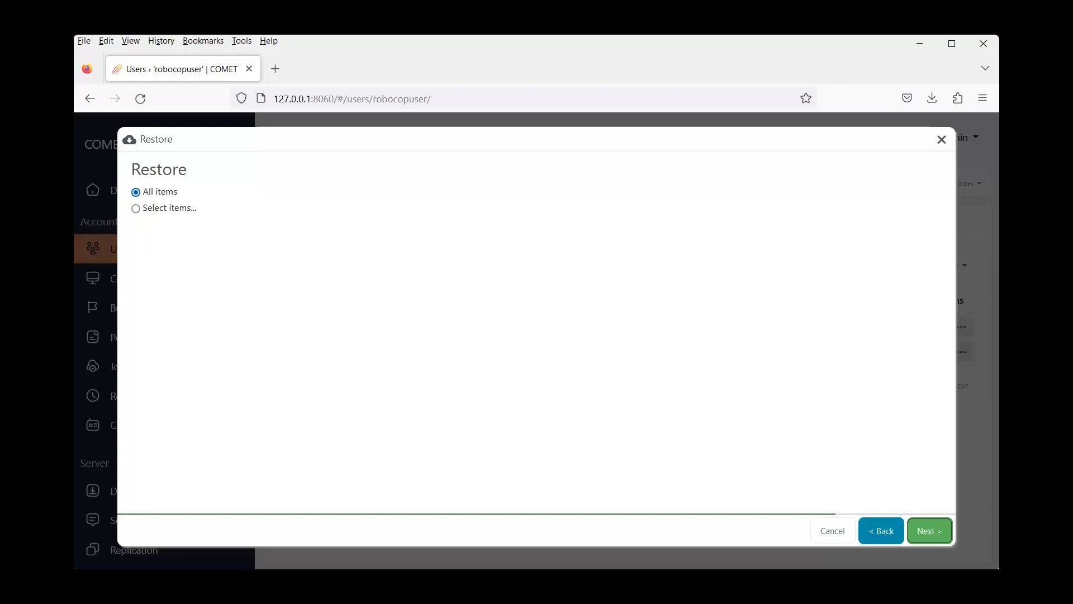
- Restrict the restore to Sample File.docx in the Documents folder of the last SharePoint site under All Sites
left_click(136, 209)
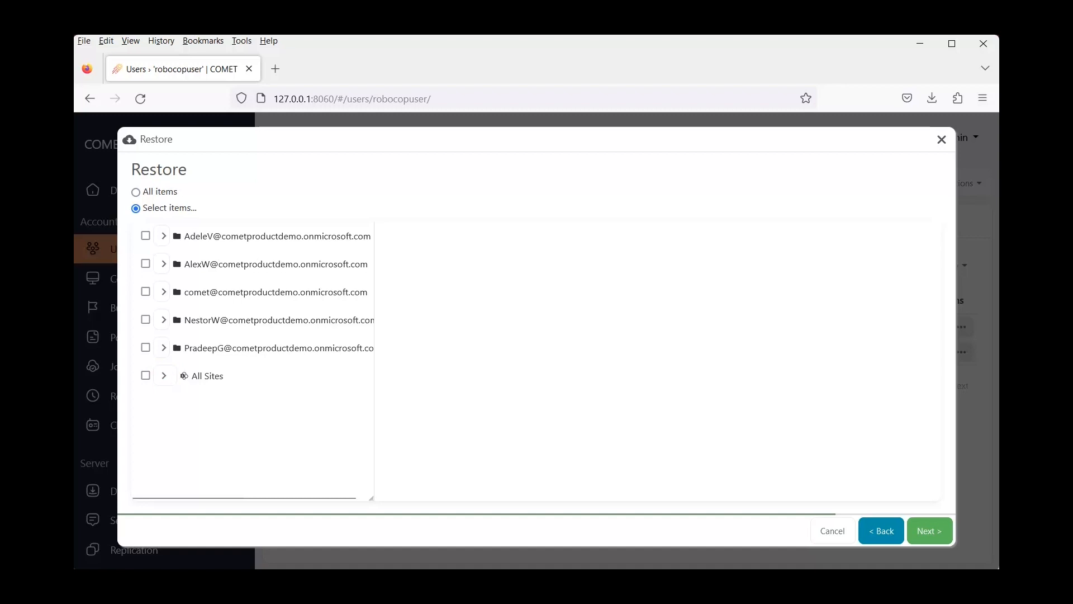
left_click(163, 376)
scroll(164, 385, "down", 1)
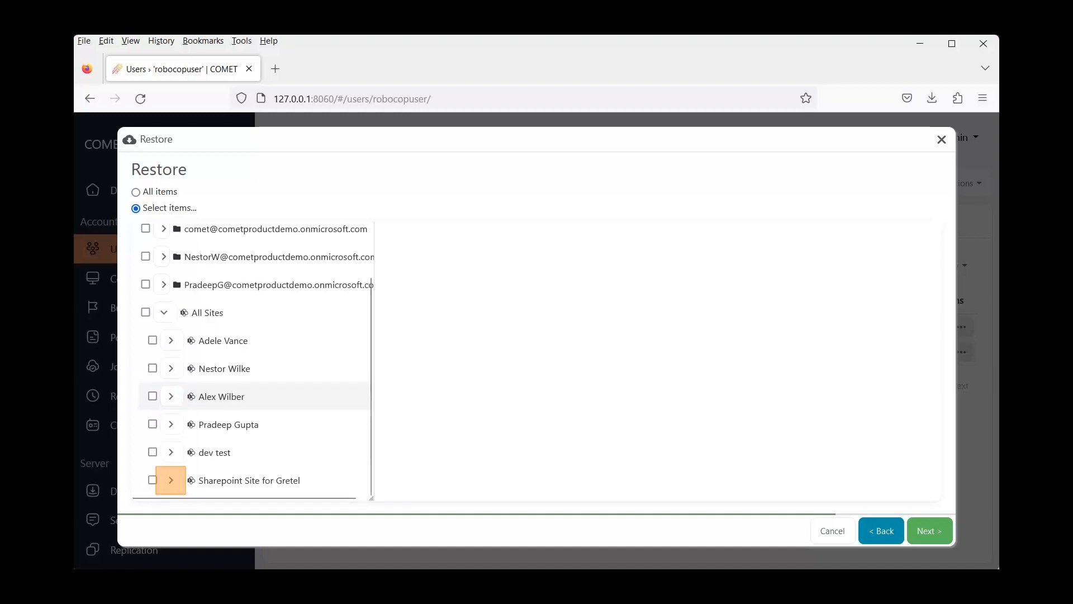
left_click(153, 480)
left_click(172, 481)
scroll(171, 473, "down", 5)
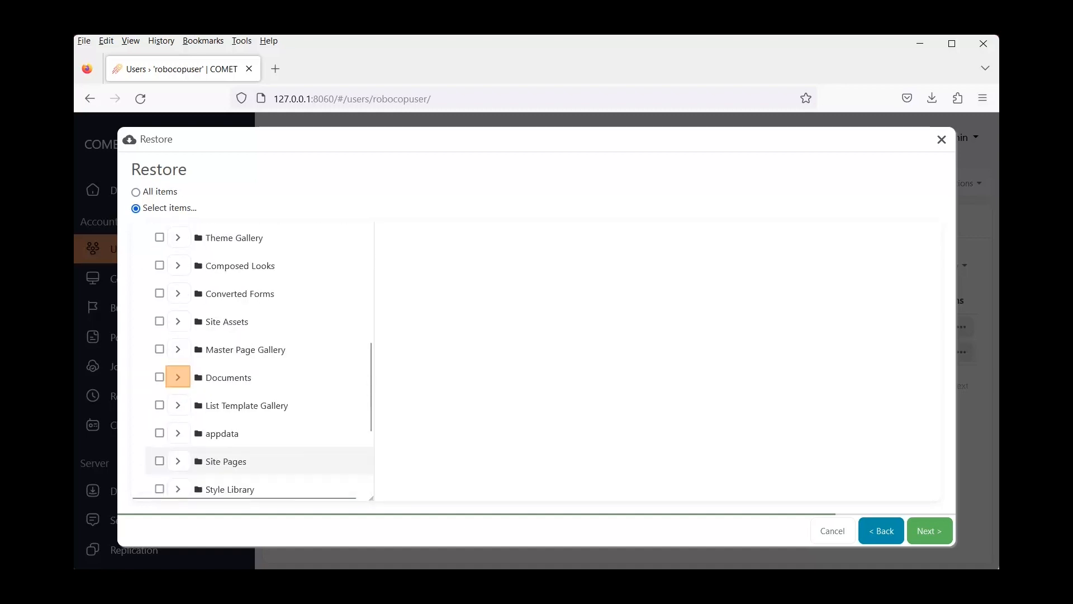
left_click(178, 377)
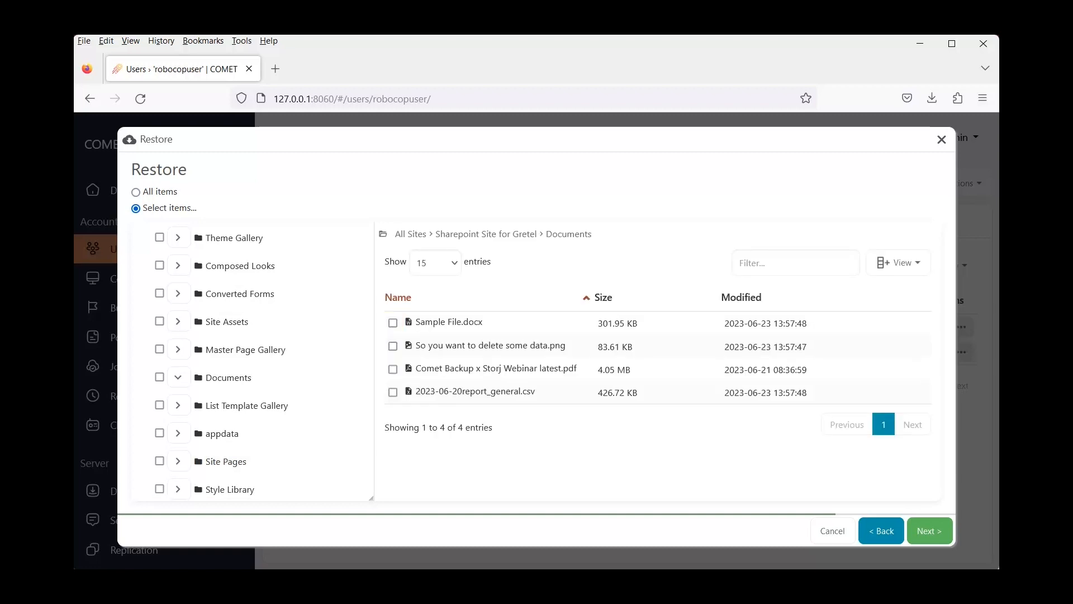
left_click(393, 323)
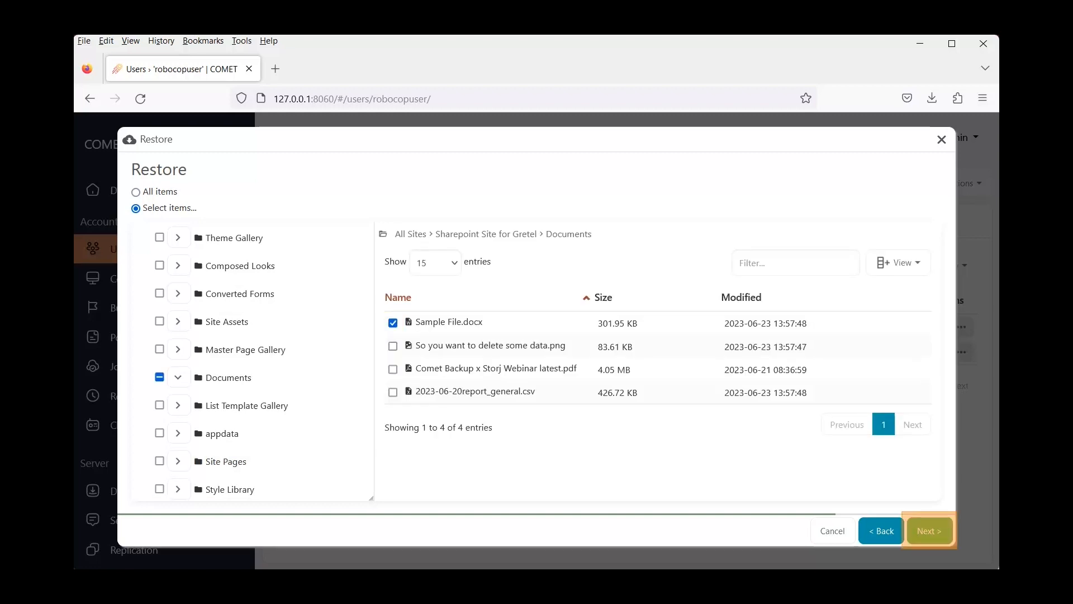
left_click(929, 531)
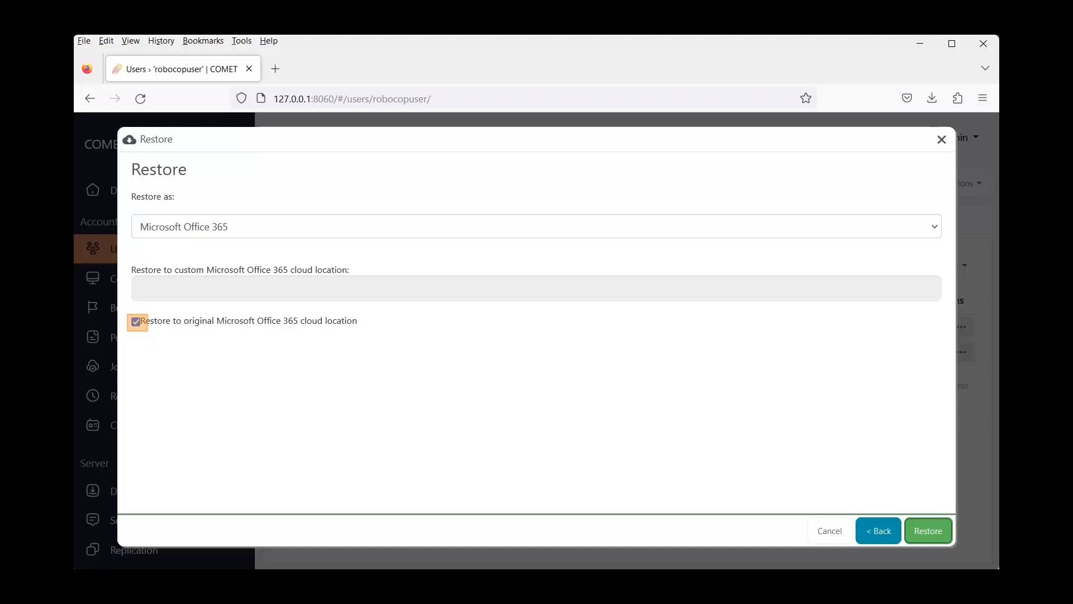
- Restore the file to a custom Microsoft Office 365 cloud location named "Restored File" instead of the original location
left_click(136, 322)
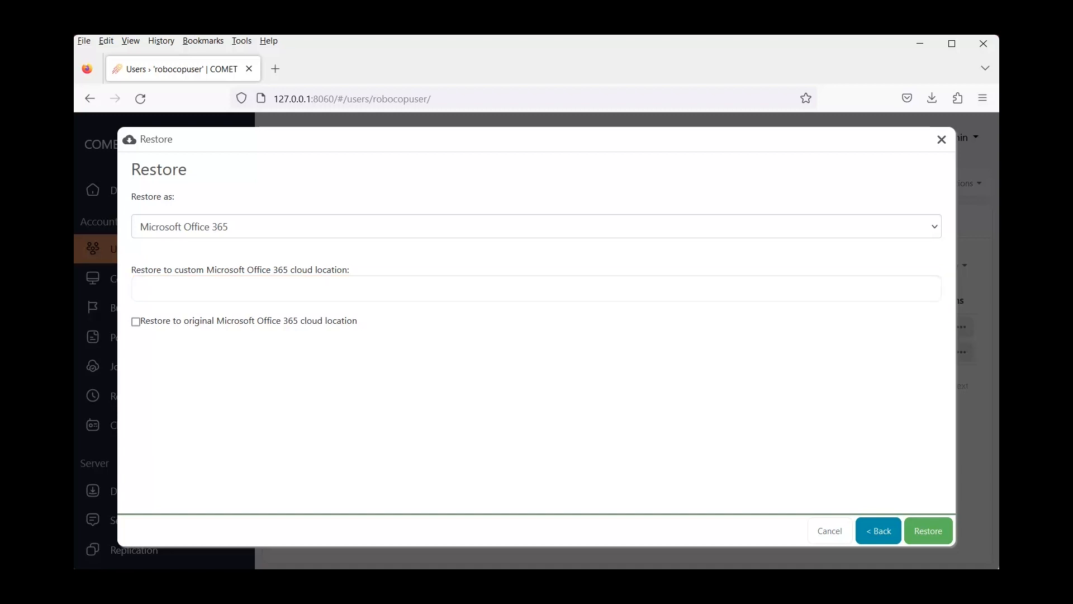
left_click(536, 289)
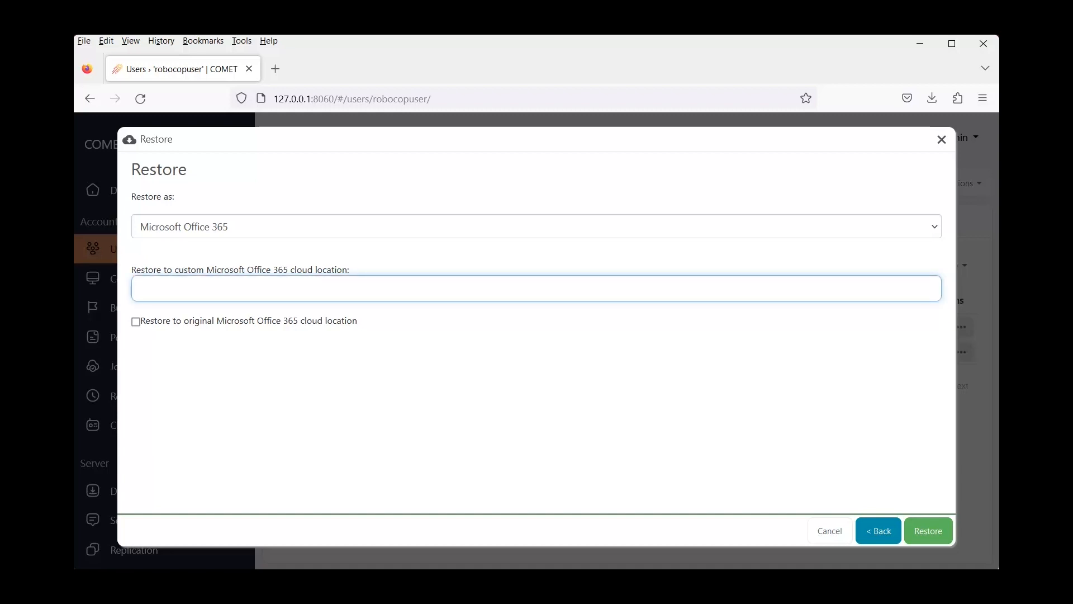
type("Restored File")
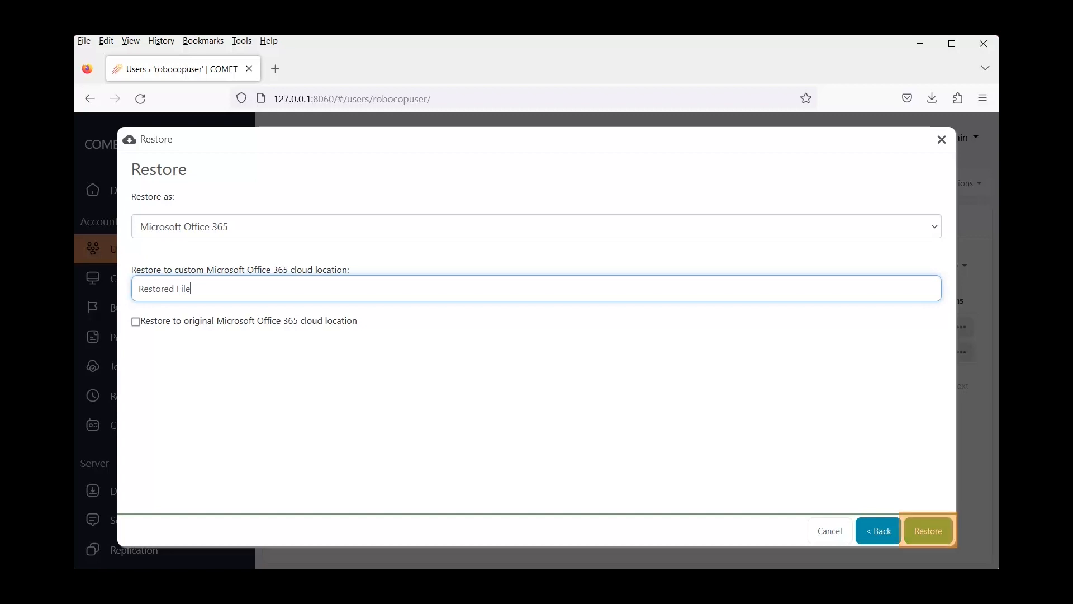
left_click(928, 530)
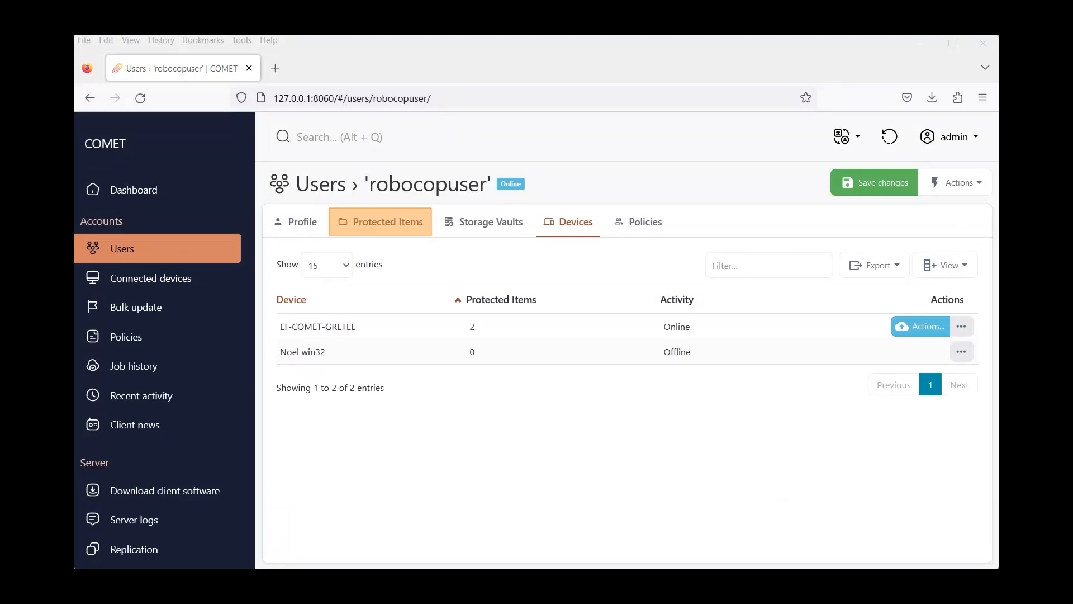
- Check the user's protected items, and open the Restored File folder in the SharePoint site's Documents library
left_click(380, 222)
left_click_drag(589, 326, 467, 326)
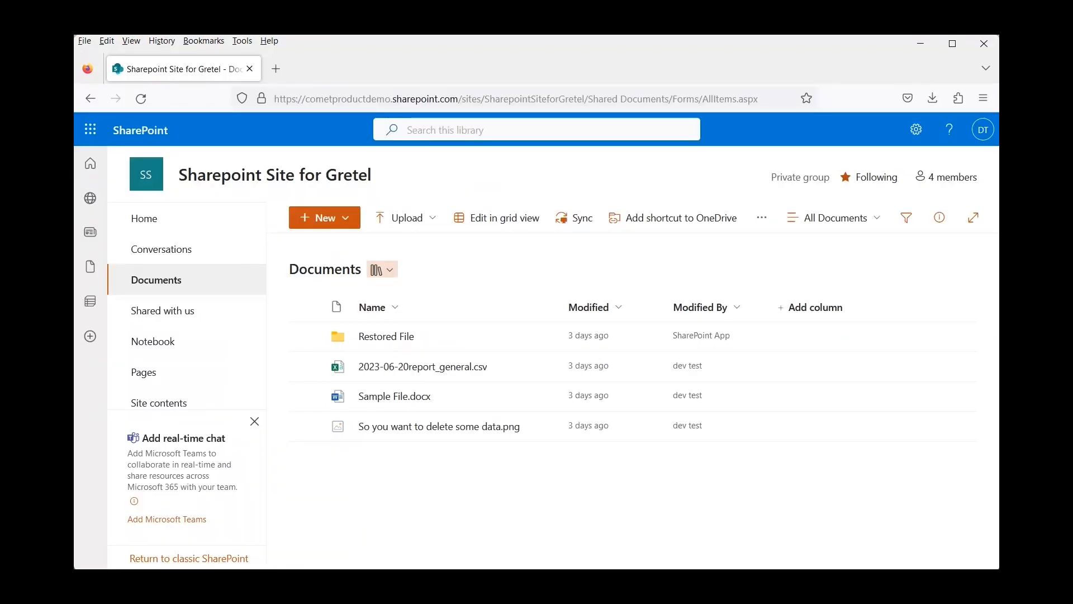
left_click(306, 336)
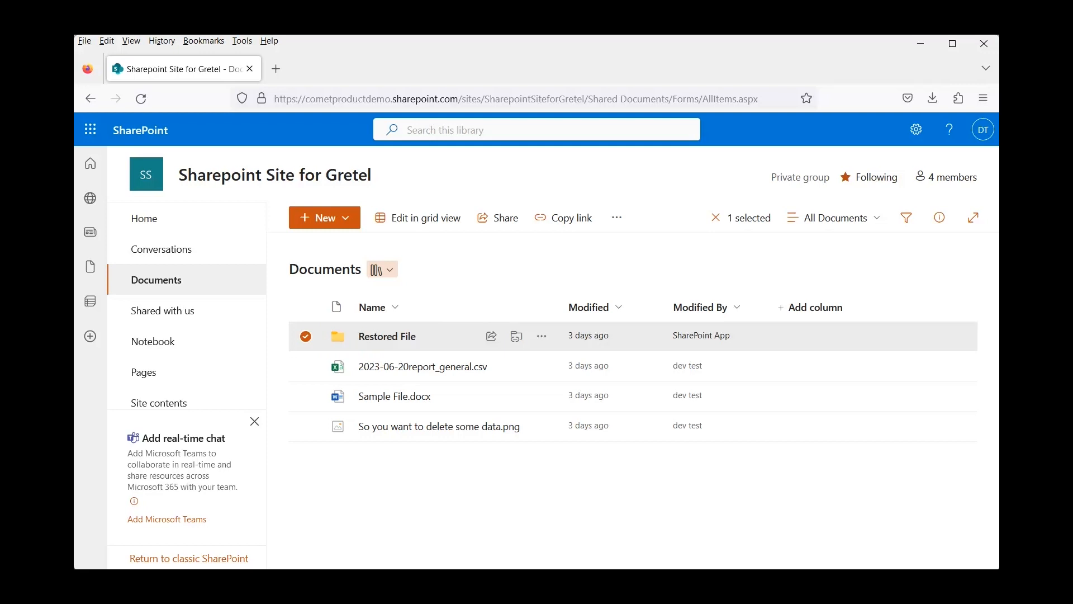
left_click(387, 336)
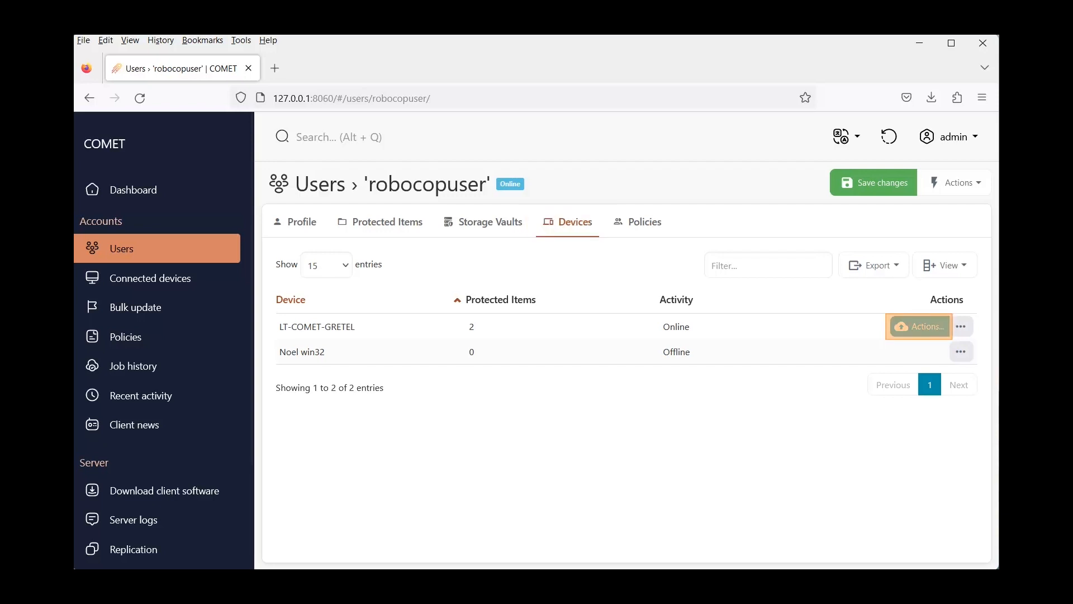
- Start another restore in Comet on the online device, using Wasabi Storage as the source vault
left_click(920, 326)
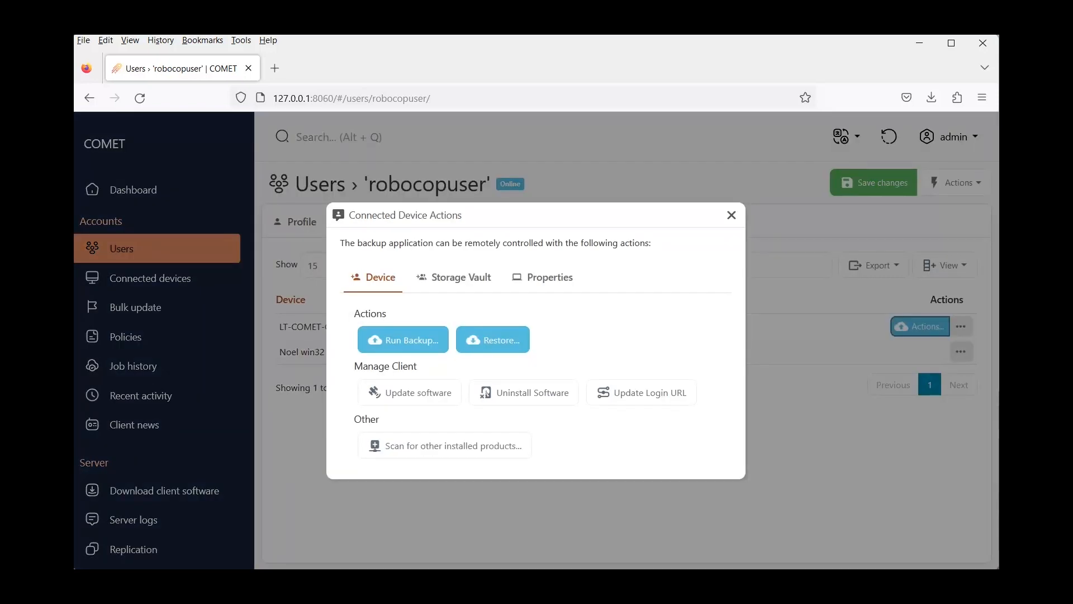
left_click(492, 340)
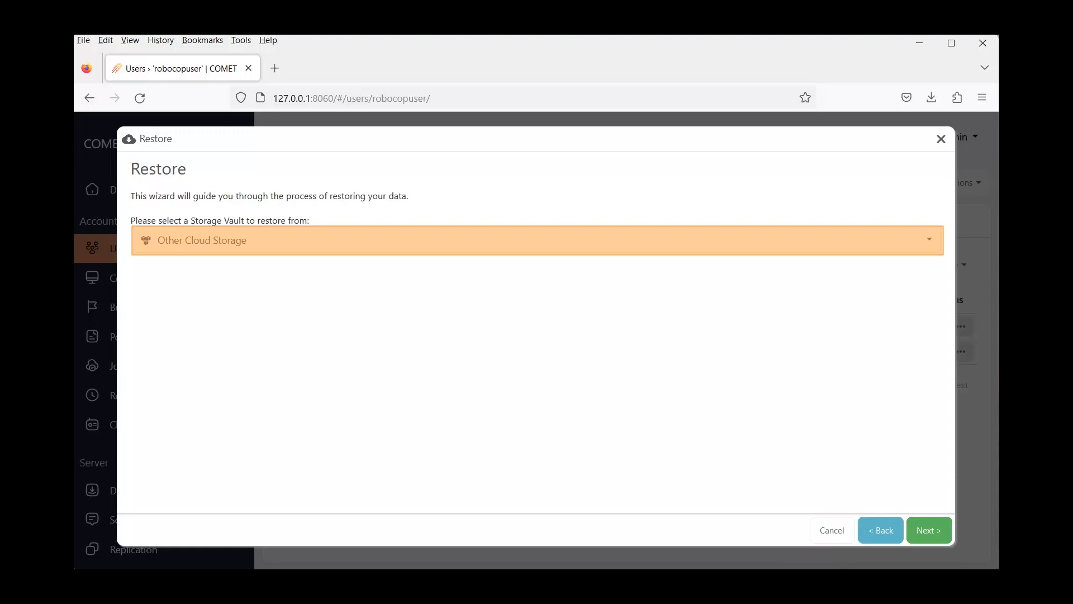
left_click(537, 240)
left_click(537, 285)
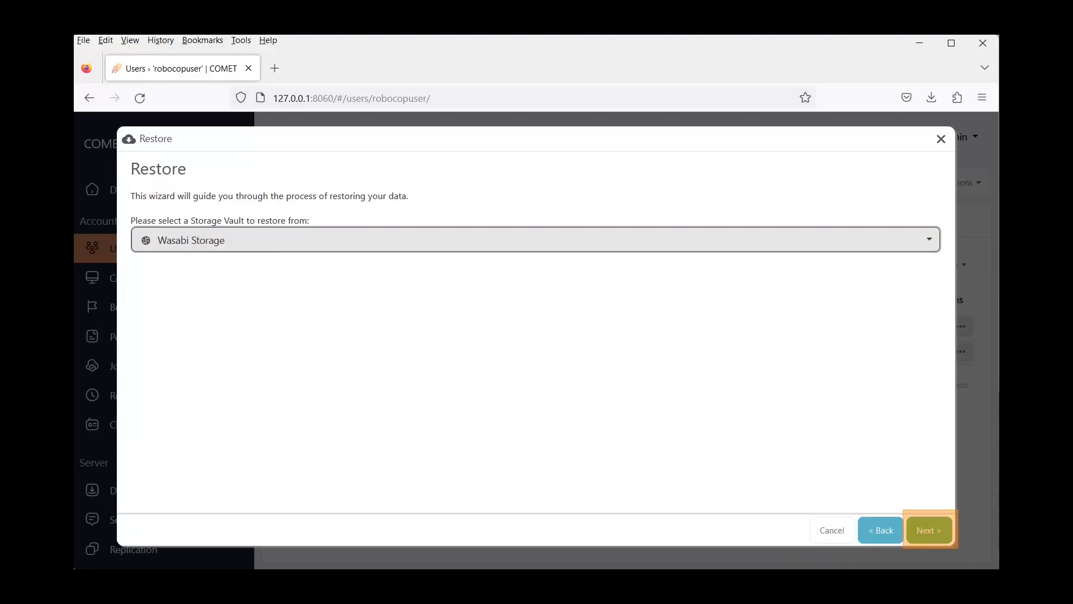
left_click(929, 530)
- Select the Latest snapshot of O365 Backup 2 for the second restore
left_click(164, 230)
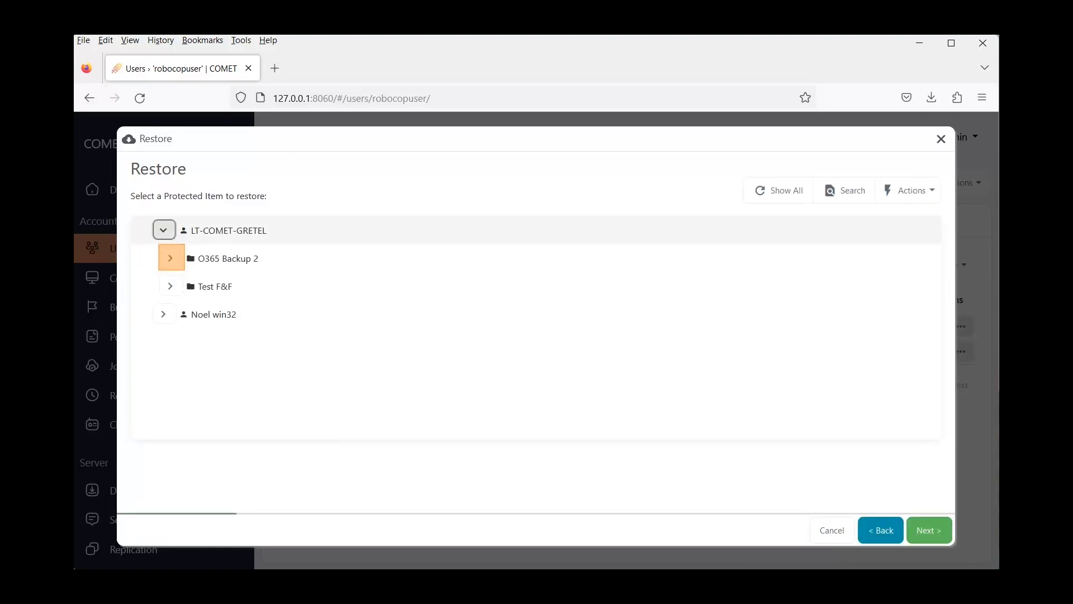
left_click(171, 258)
left_click(158, 281)
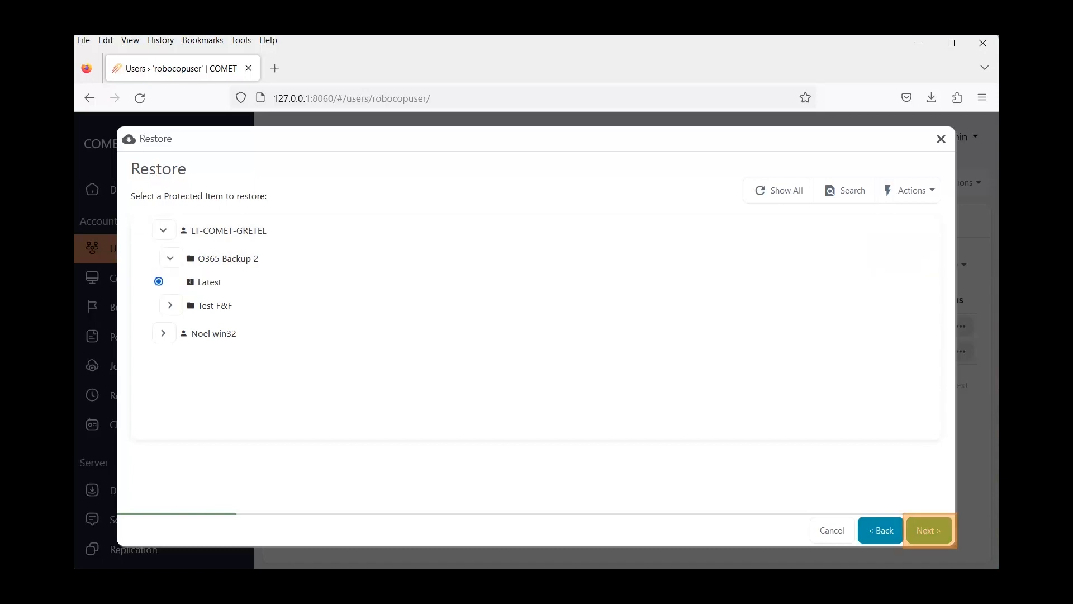
left_click(929, 530)
- Select the DEMO TEST contacts folder and the single contact listed in the comet account's Contacts for restoring
left_click(135, 208)
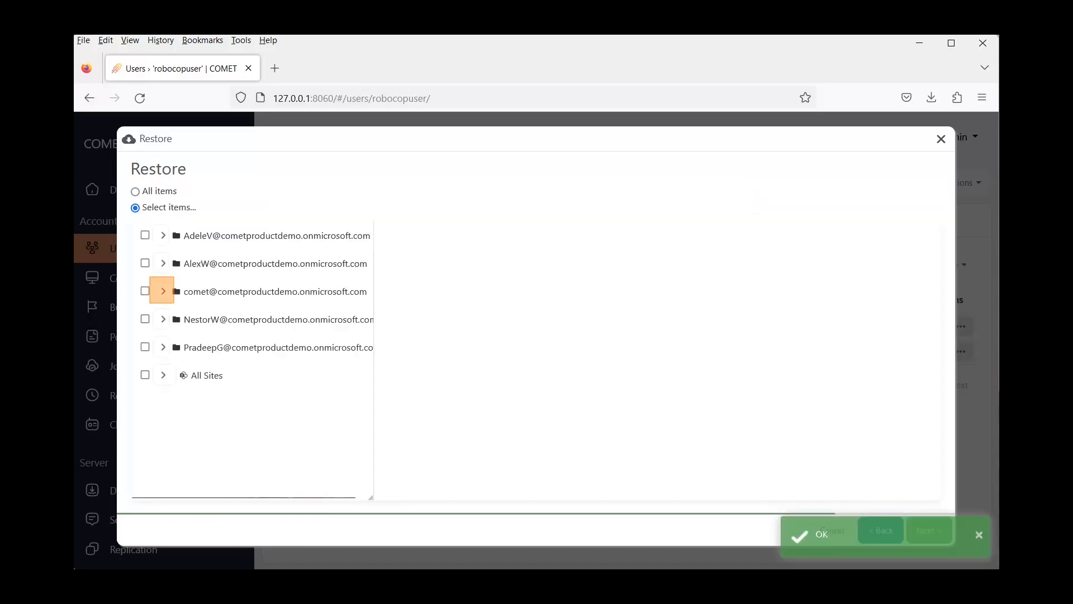
left_click(162, 291)
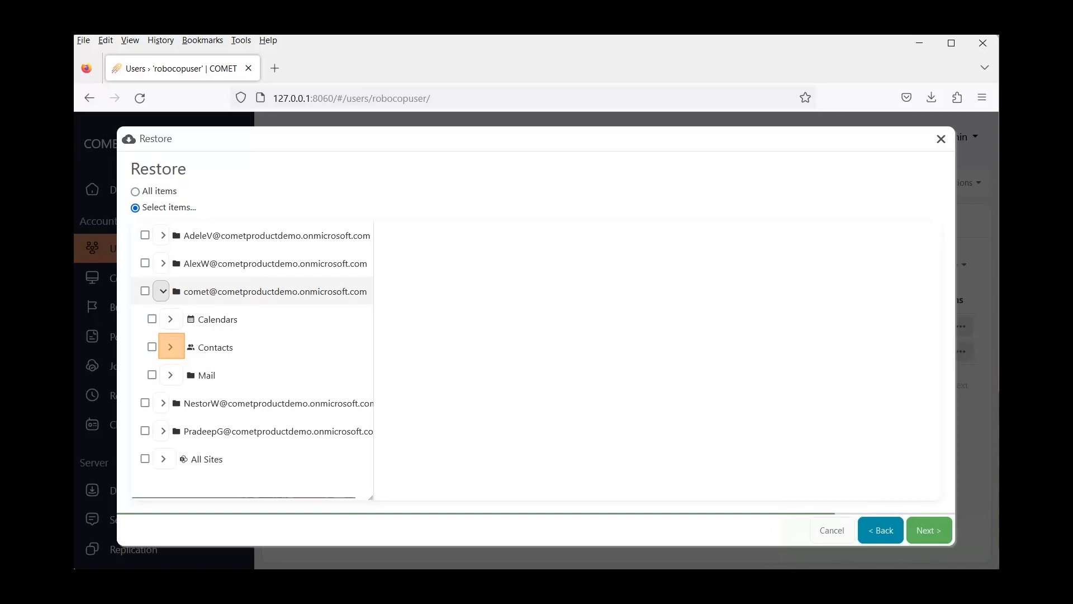
left_click(171, 346)
scroll(251, 392, "down", 2)
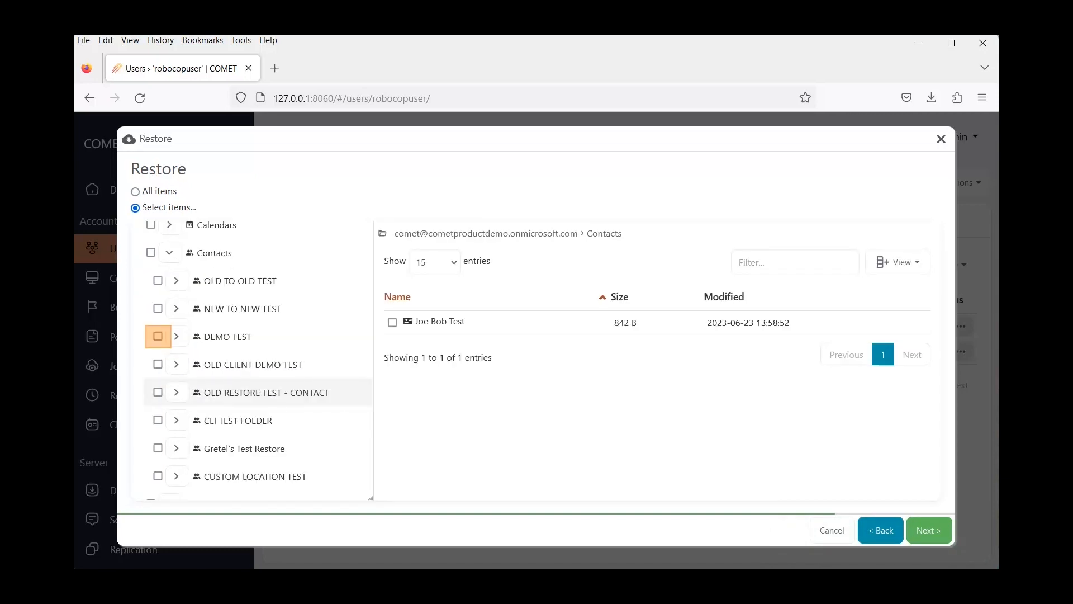
left_click(157, 336)
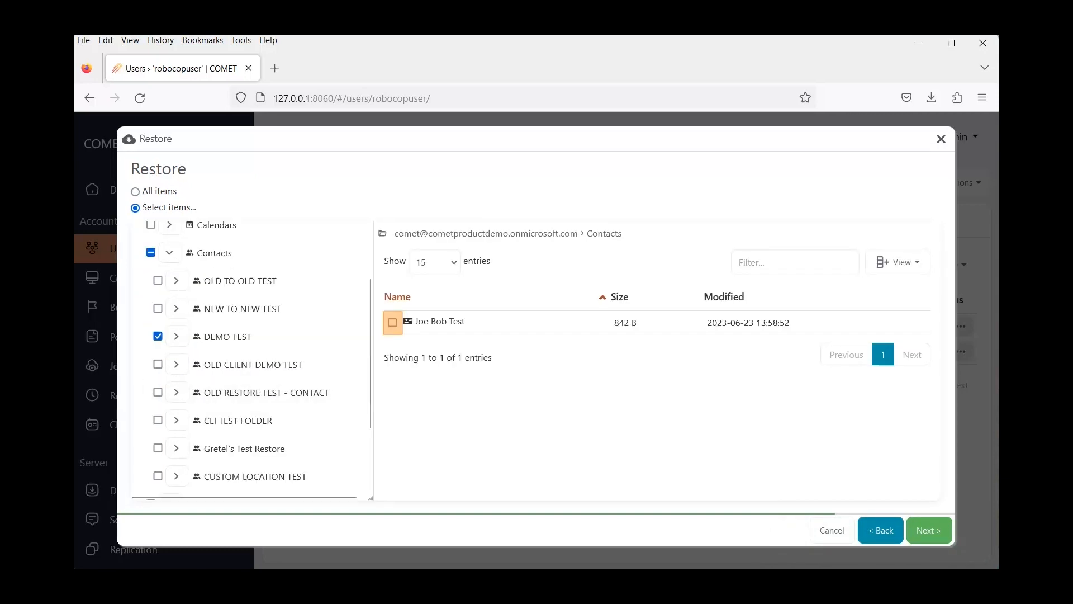
left_click(393, 322)
left_click(928, 530)
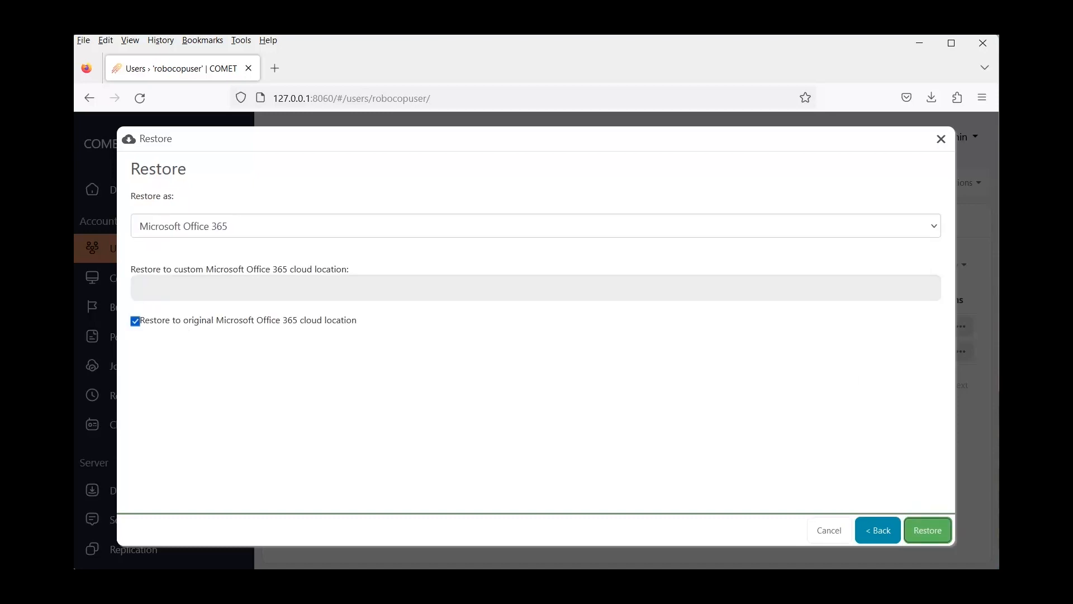
- Turn off restoring to the original location and set the custom Microsoft Office 365 cloud location to "O365 Test Restore"
left_click(135, 321)
type("O365 Test")
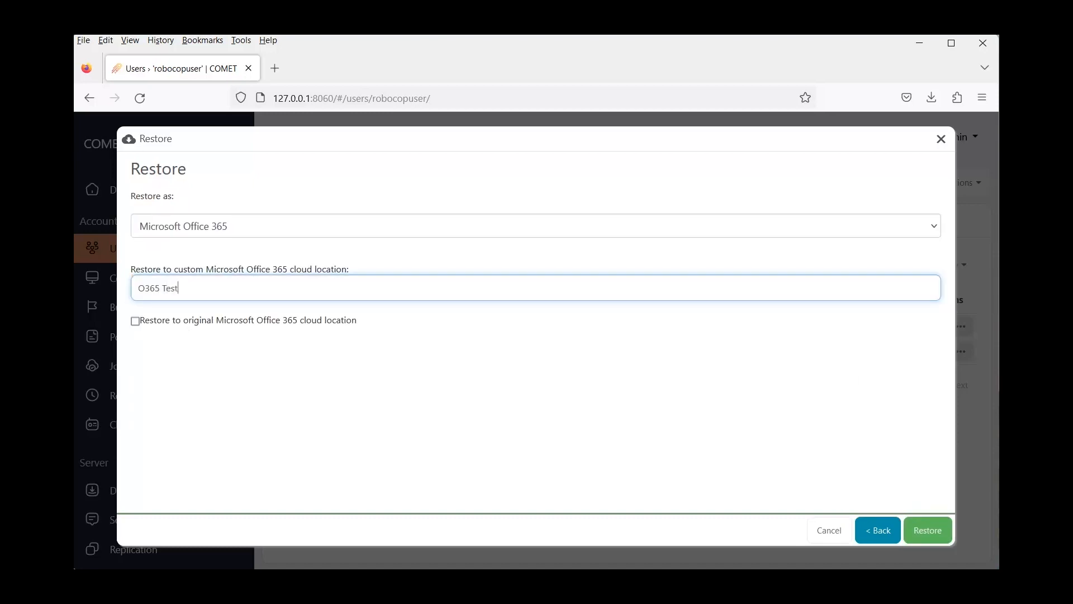
type(" Restore")
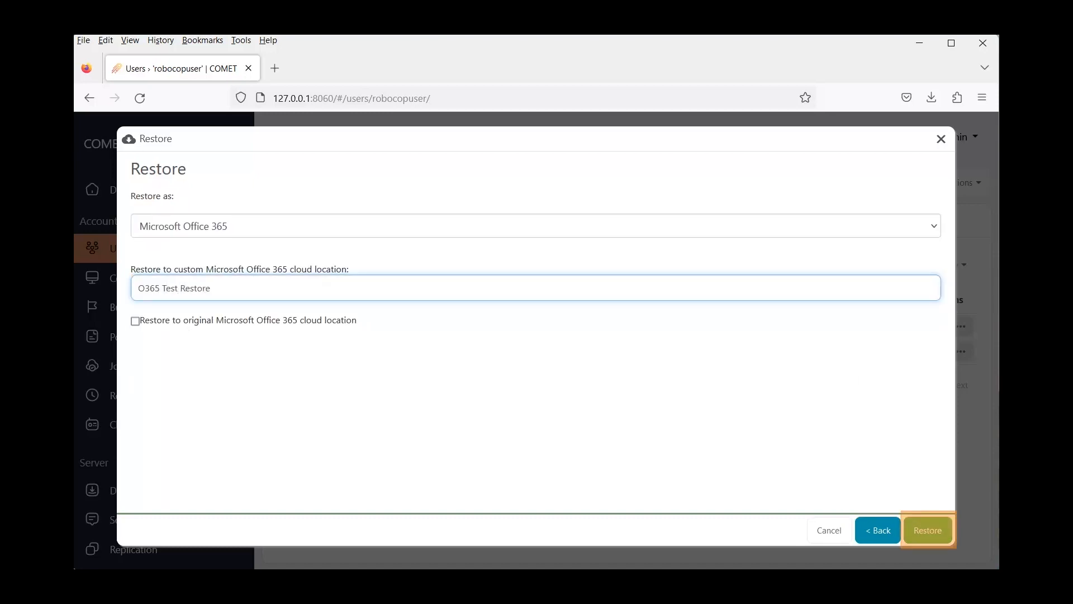
- Run the contacts restore, check O365 Backup 2's last job among the protected items, and switch to Outlook's contacts page
left_click(927, 530)
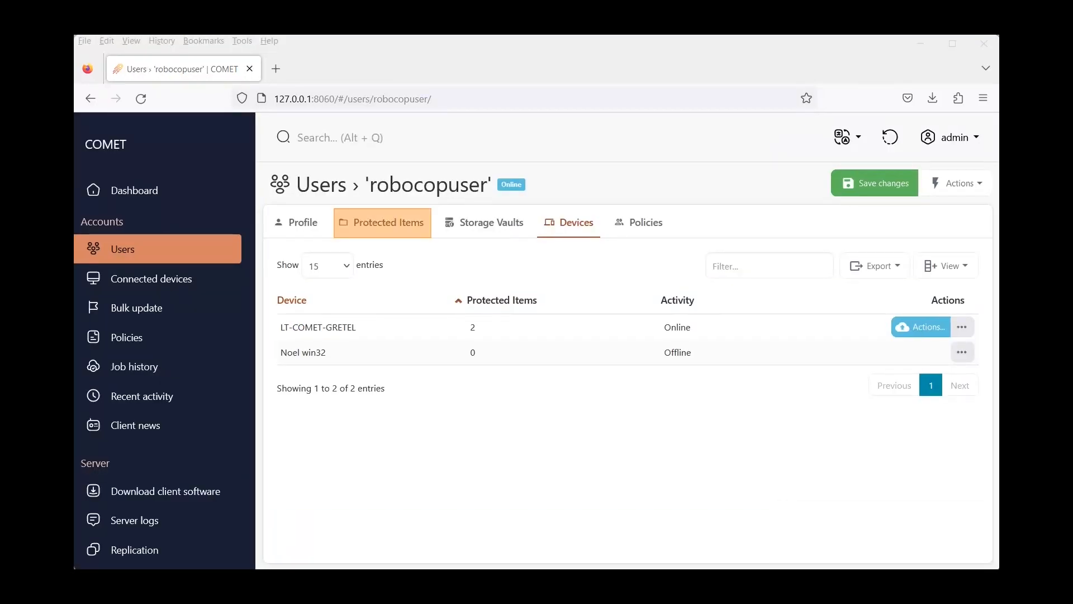
left_click(383, 222)
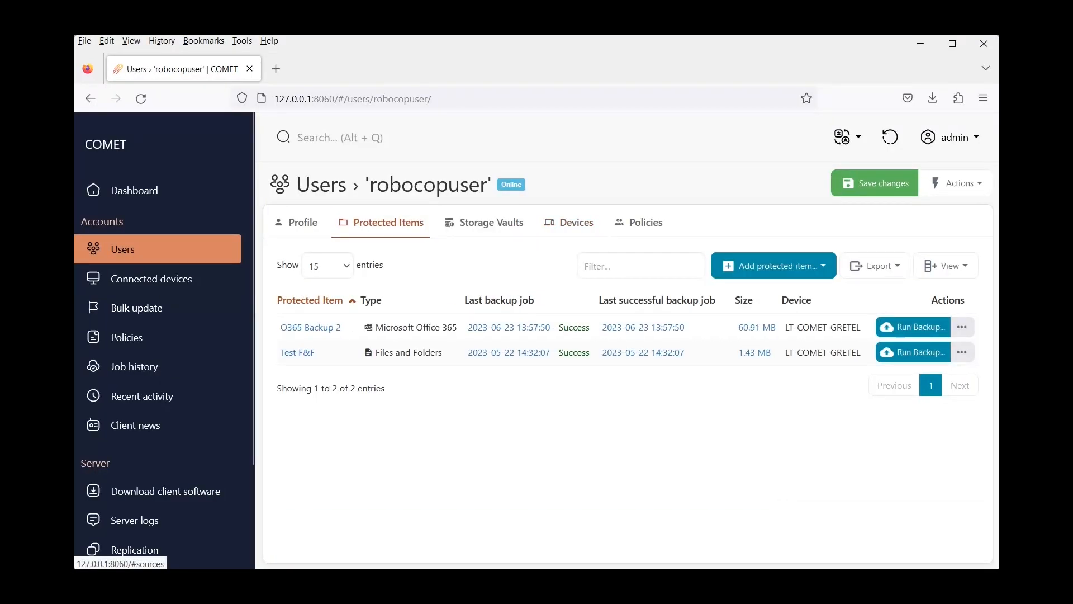
left_click_drag(592, 328, 467, 328)
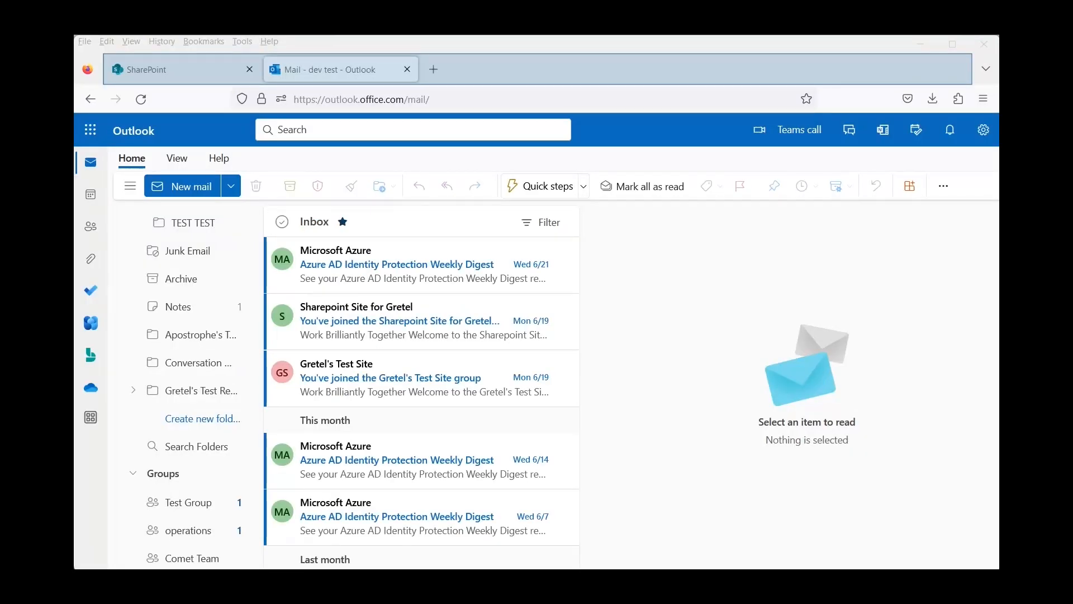
left_click(91, 227)
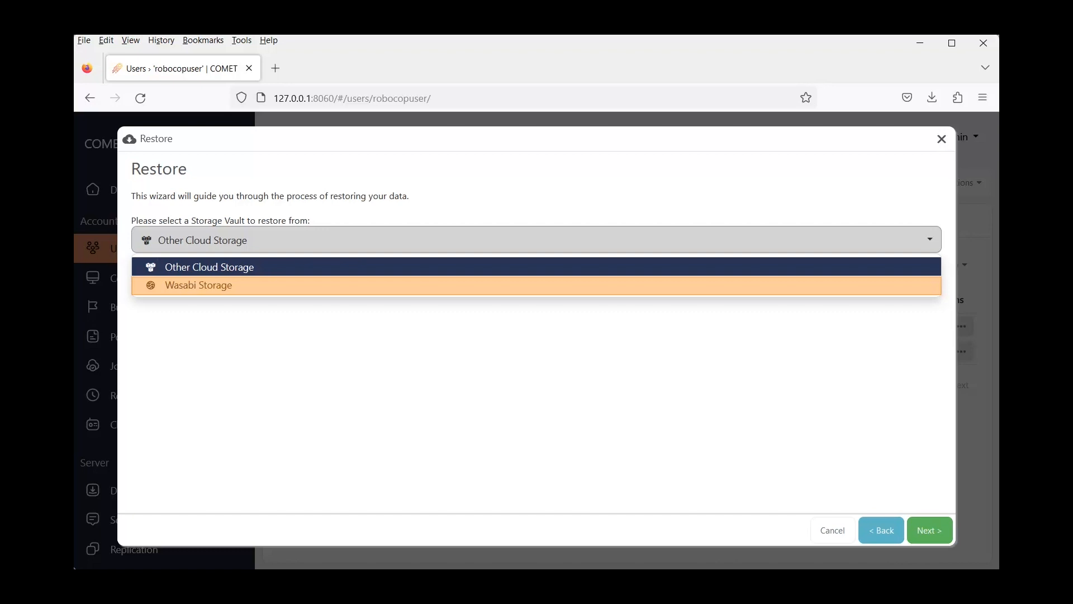
- Choose Wasabi Storage as the source vault and the Latest snapshot of O365 Backup 2 for another restore in Comet
left_click(537, 285)
left_click(929, 530)
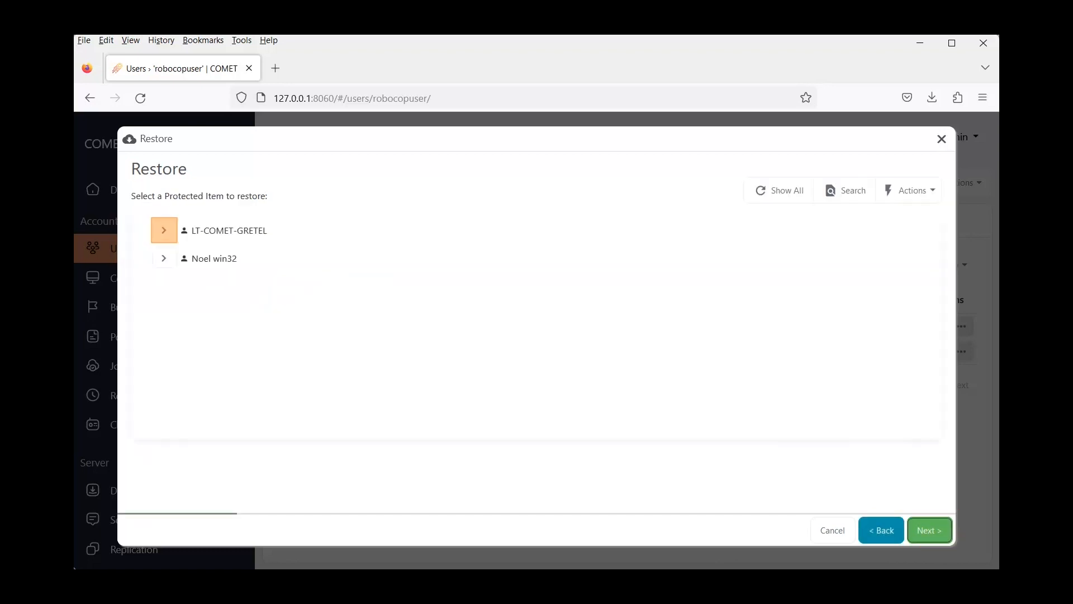
left_click(164, 229)
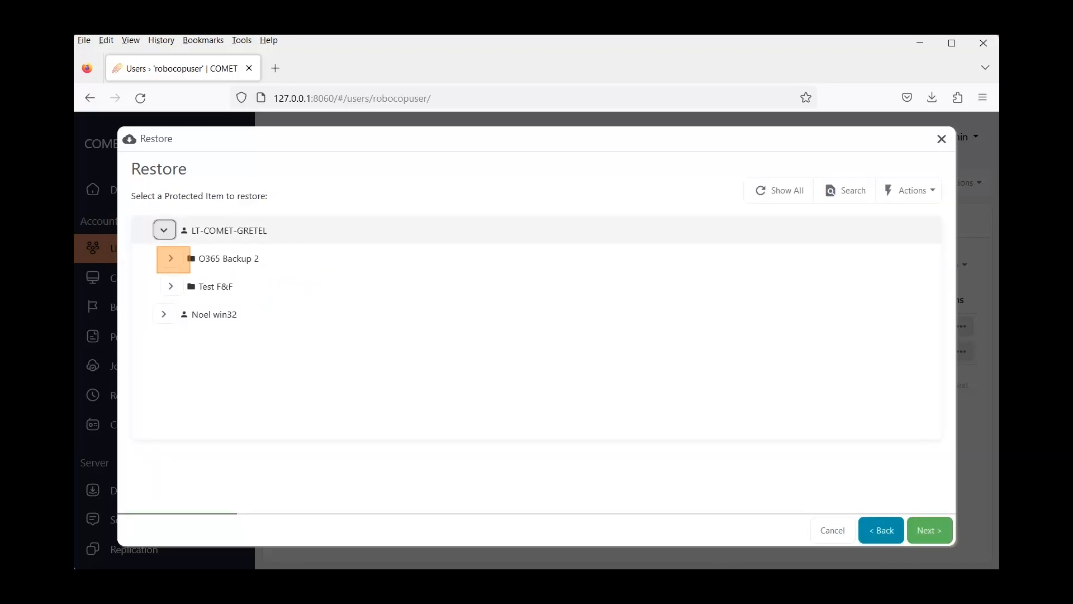
left_click(171, 258)
left_click(159, 282)
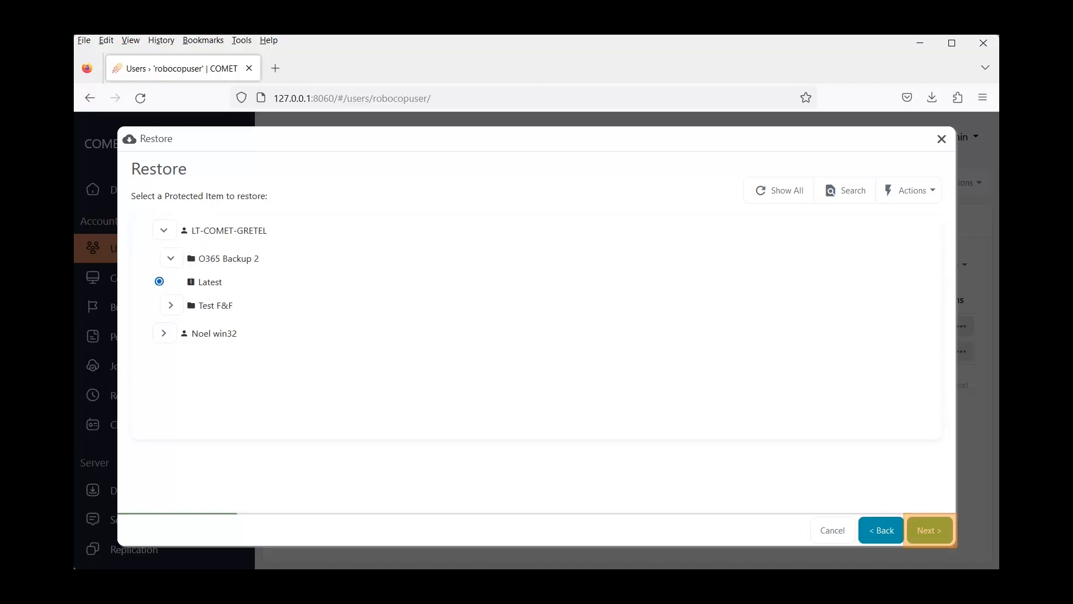
left_click(930, 530)
- Select only Sample File.docx from the SharePoint site's Documents folder under All Sites for restoring
left_click(136, 208)
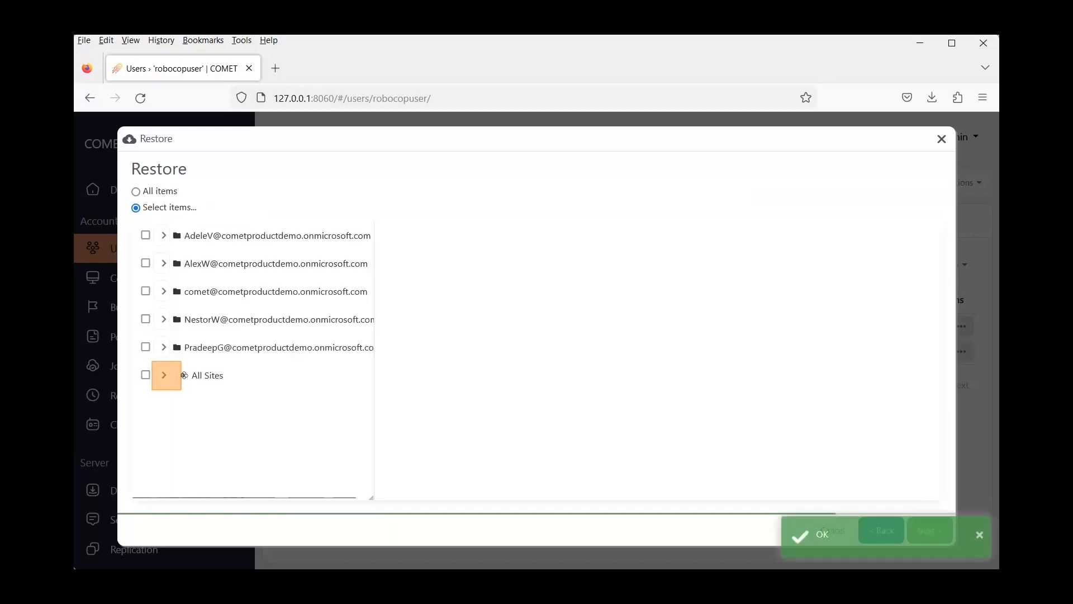
left_click(164, 375)
left_click(171, 479)
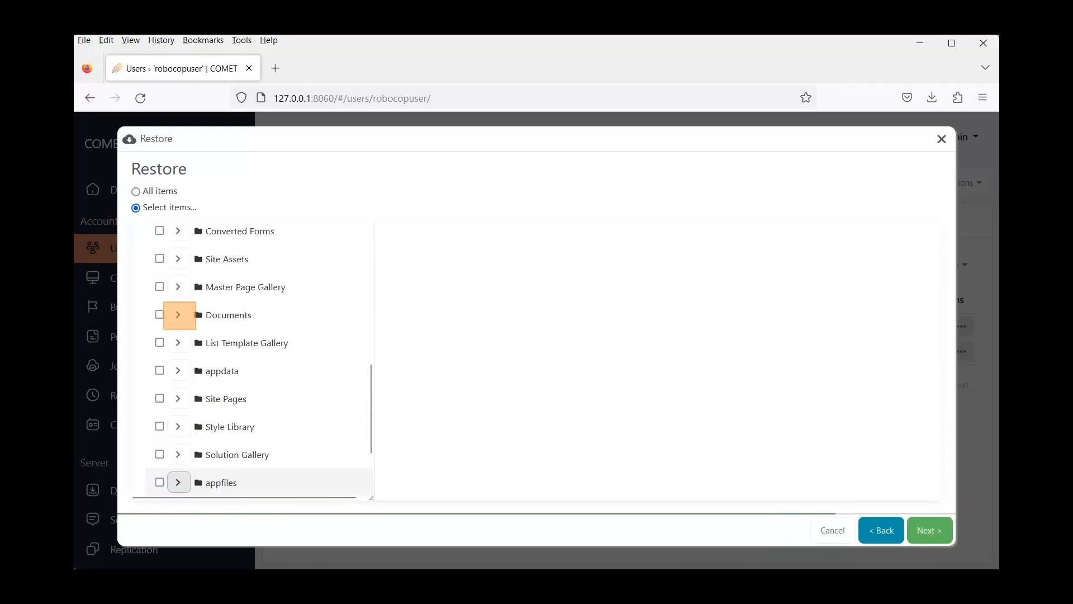
left_click(178, 315)
left_click(393, 323)
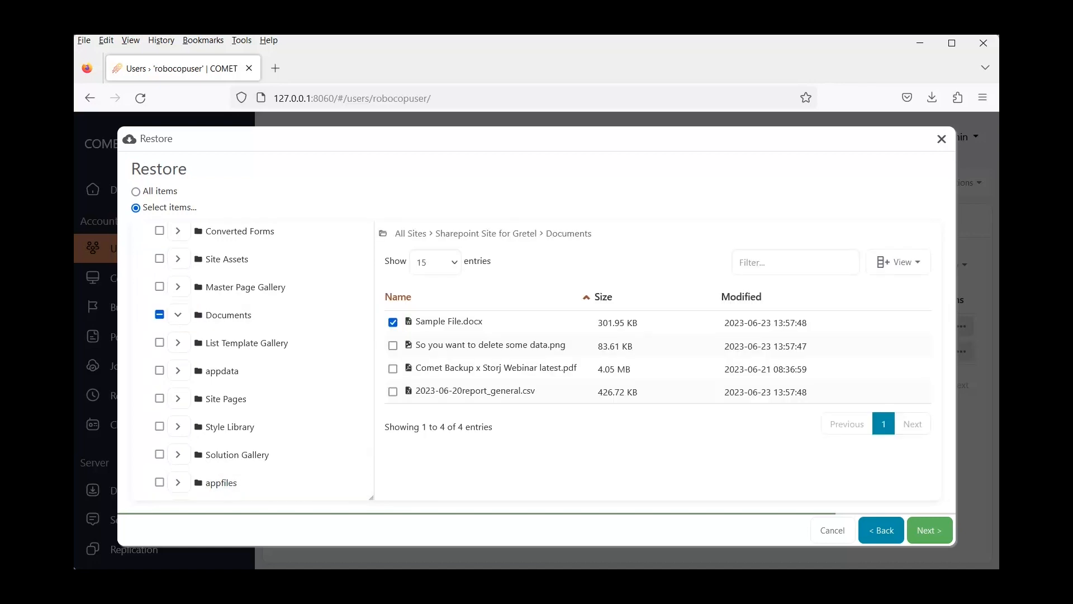
left_click(929, 530)
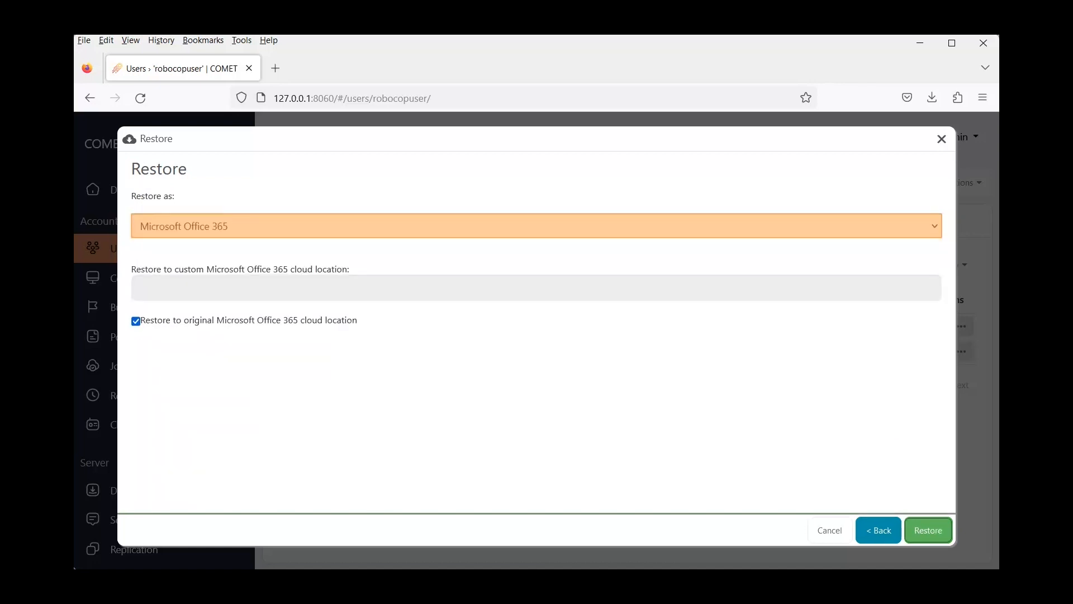
- Restore the selected item as Files and Folders to the output directory C:\, and check O365 Backup 2's last job among the protected items
left_click(537, 226)
left_click(536, 250)
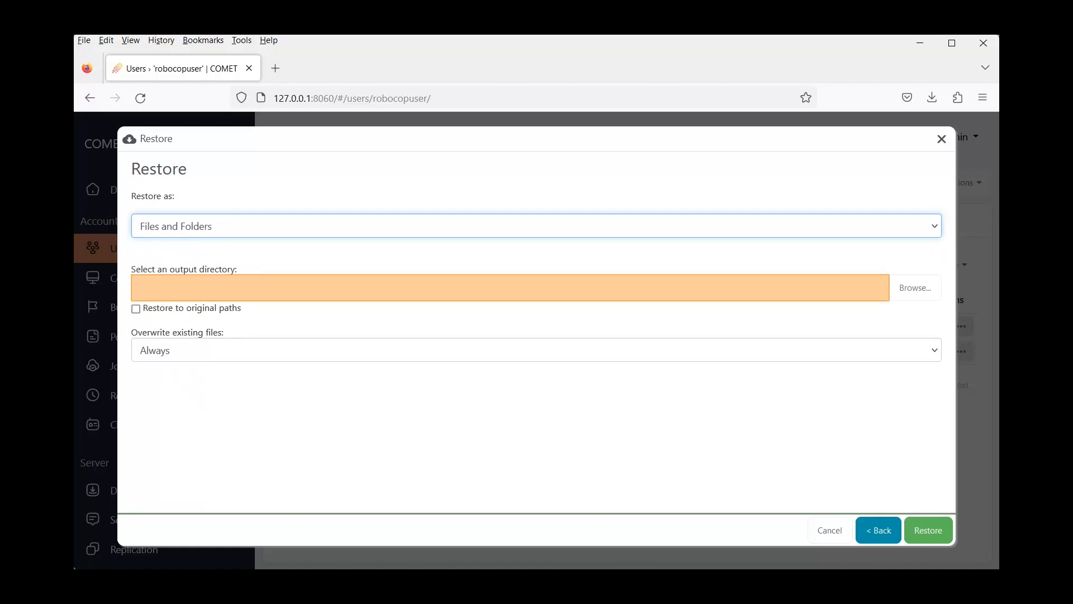
left_click(510, 287)
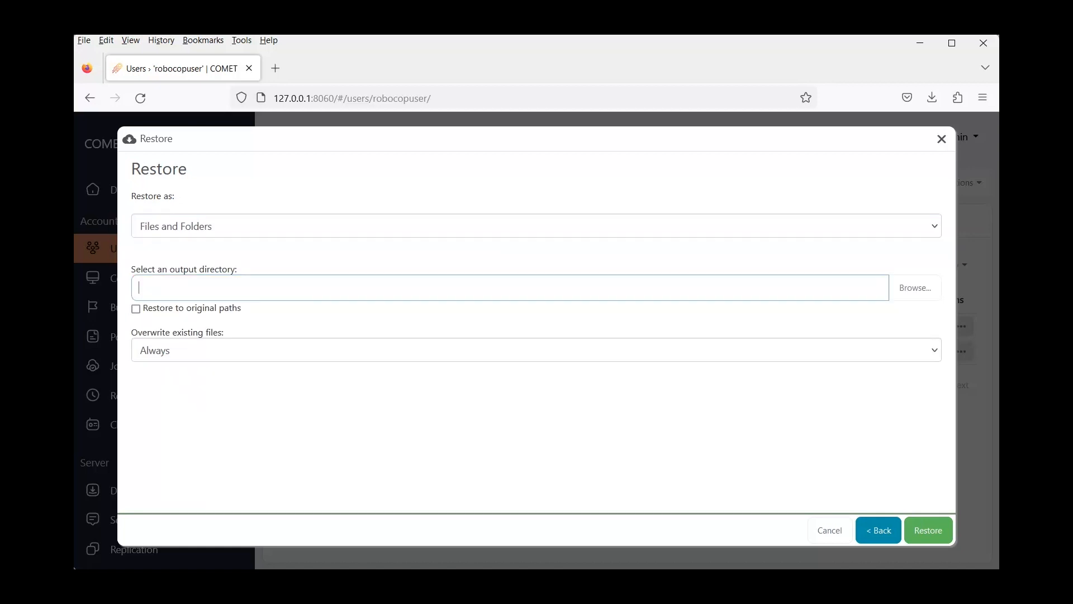
type("C:\\")
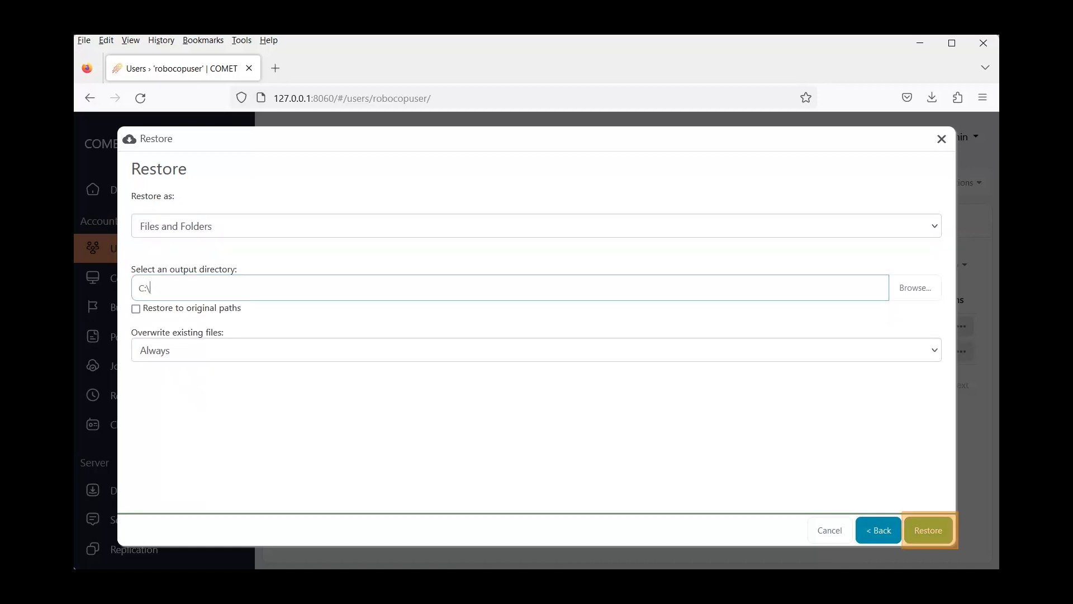
left_click(928, 530)
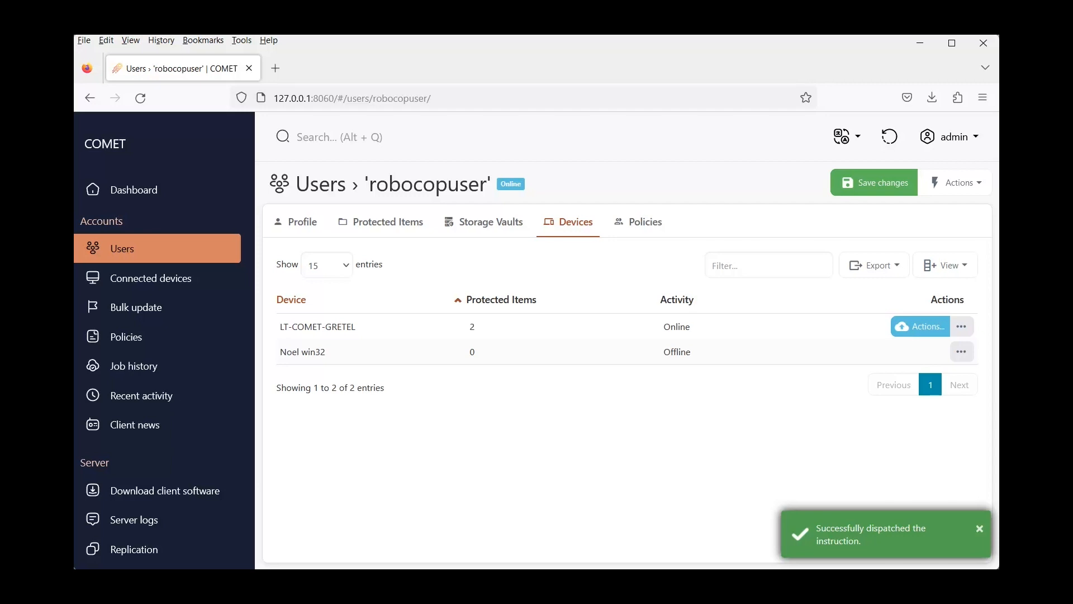
left_click(381, 220)
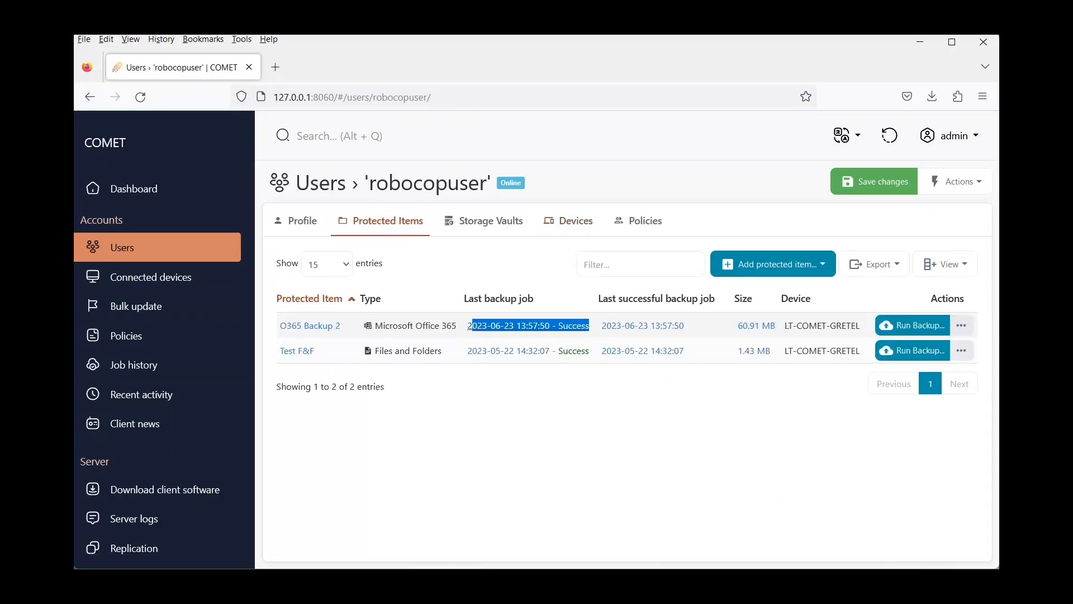
left_click_drag(472, 326, 467, 326)
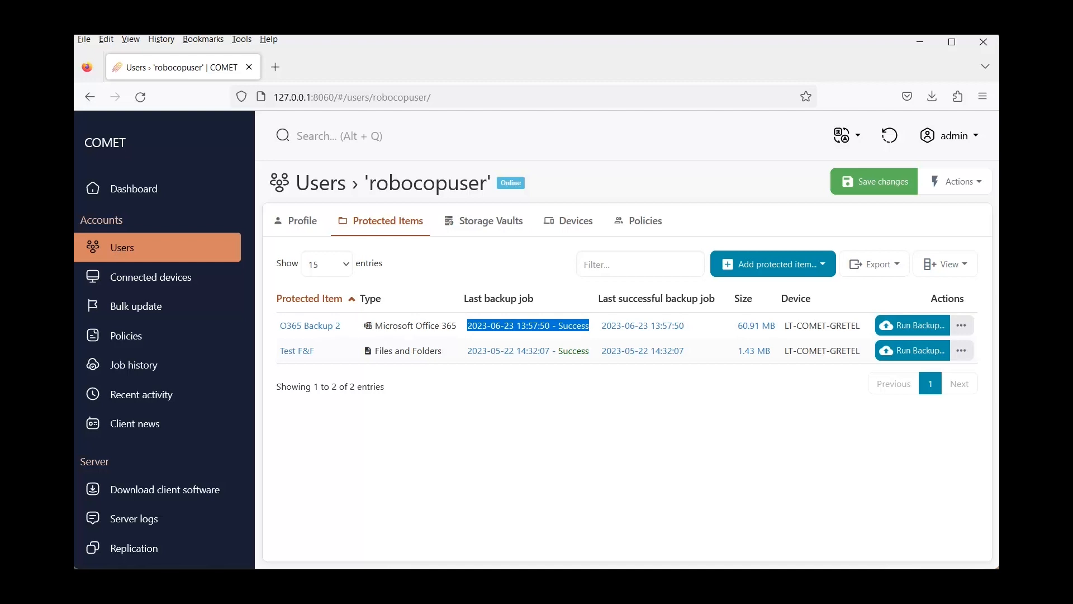